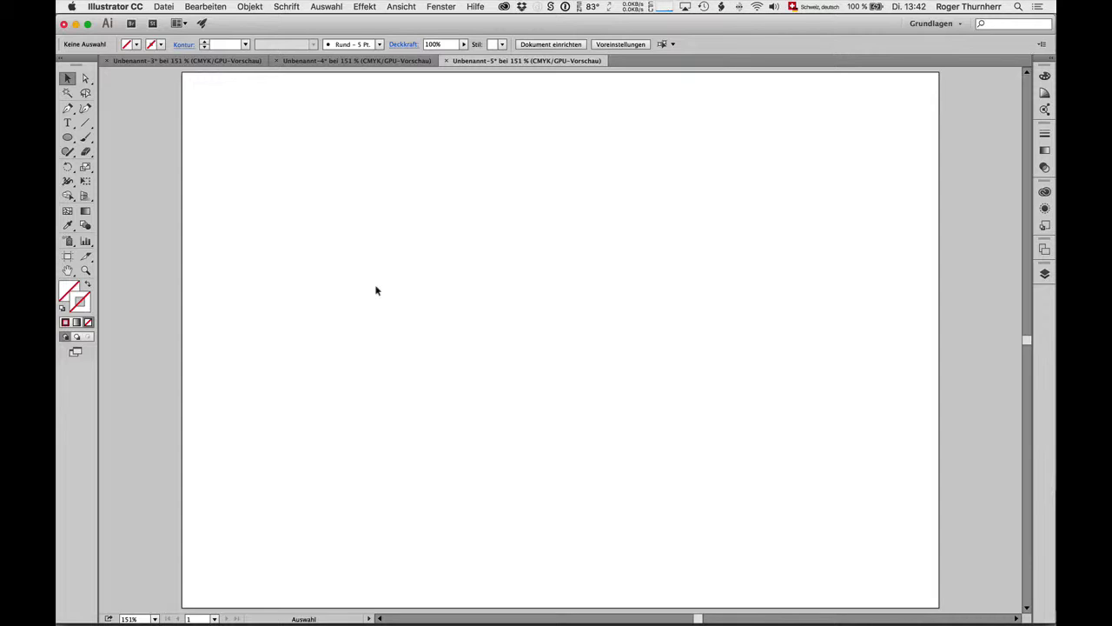
Draw a tall ellipse on the artboard's left side, filled solid dark navy blue with no stroke.
click(68, 136)
drag(248, 189, 482, 521)
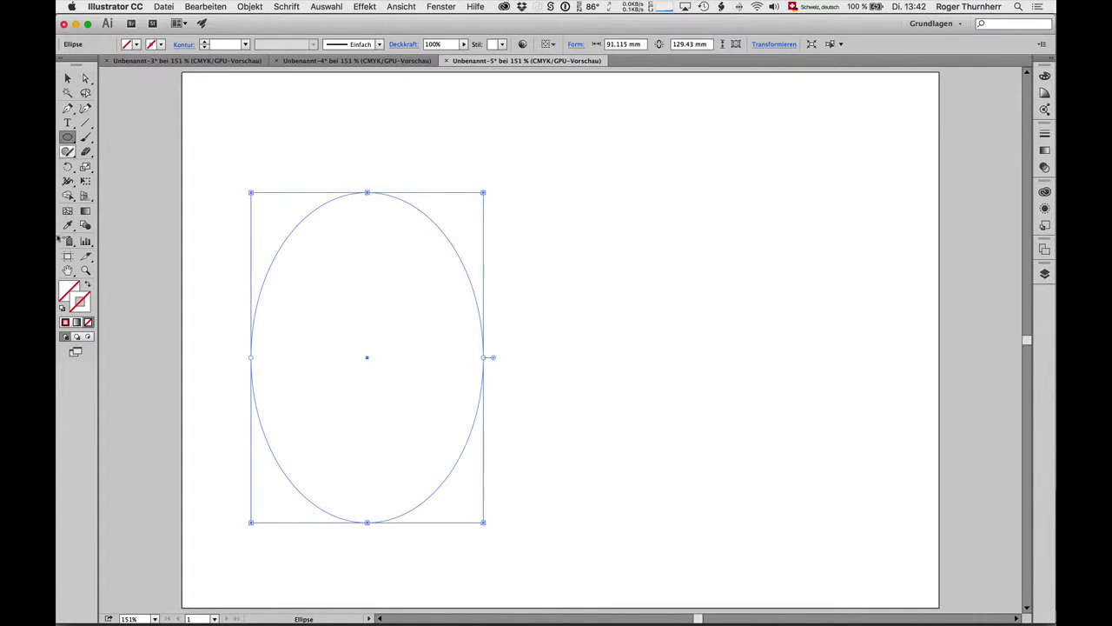
click(69, 287)
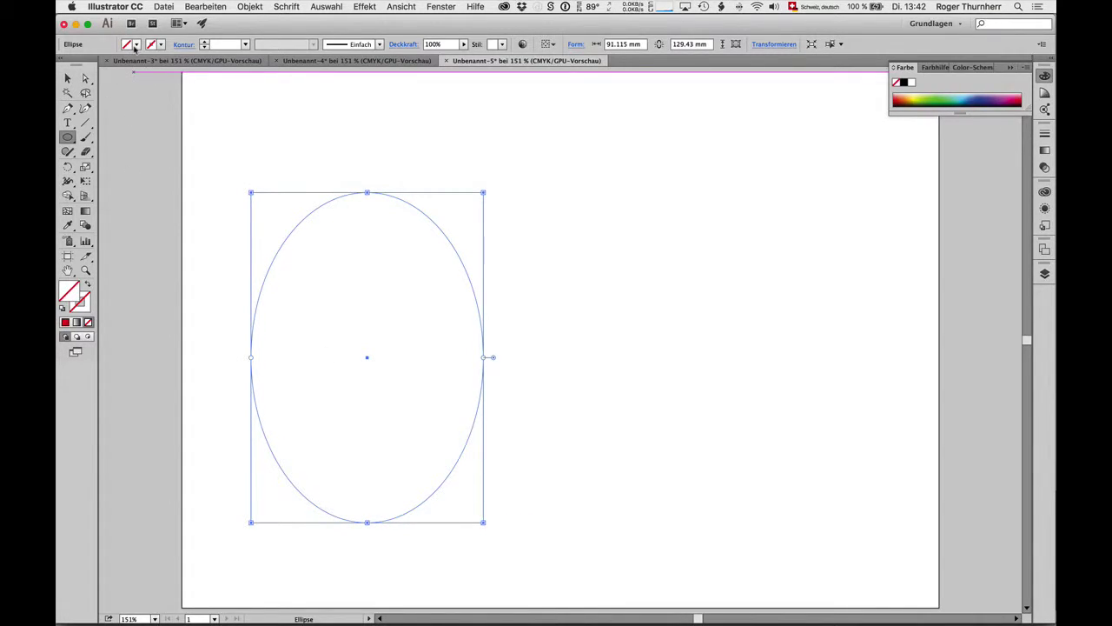
click(137, 45)
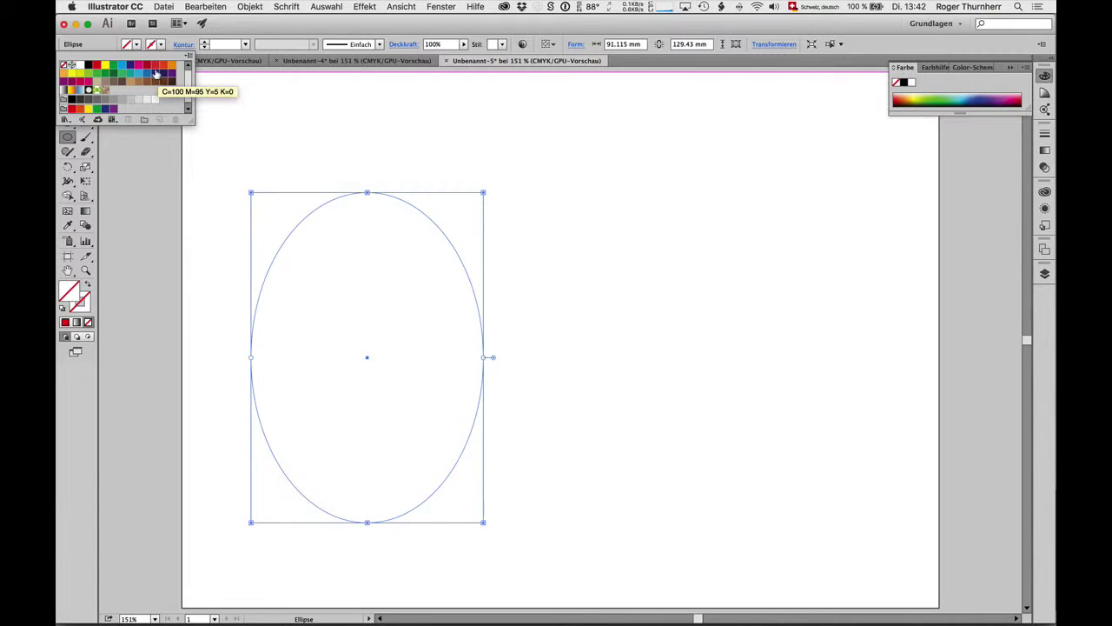
click(154, 73)
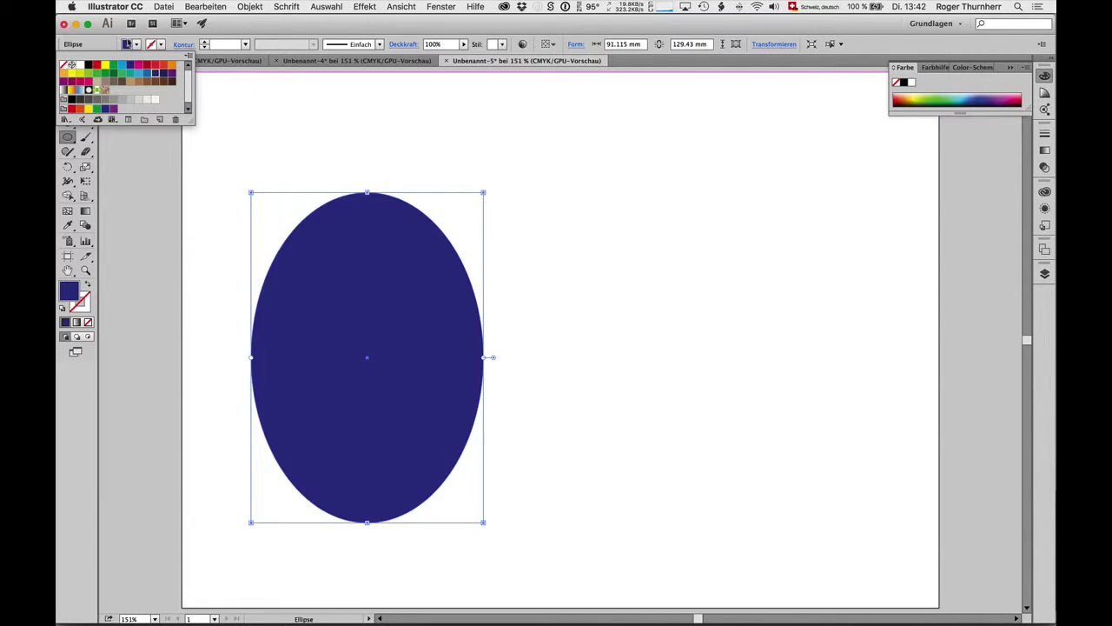
click(132, 44)
click(85, 78)
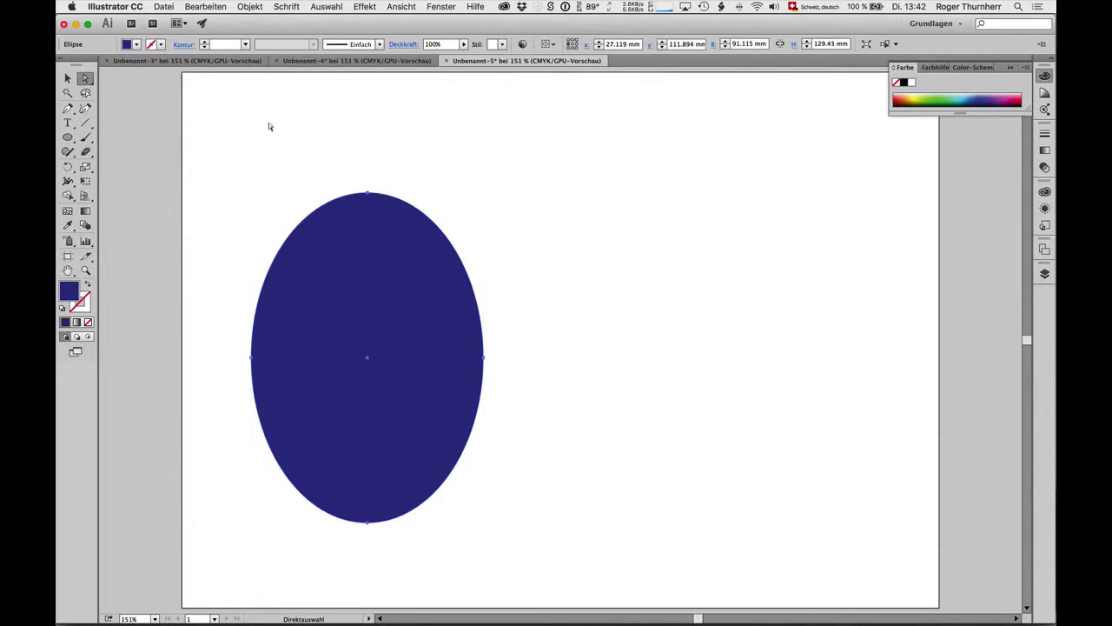
Raise the navy ellipse's top and bottom anchor points to form an egg shape.
drag(367, 193, 366, 160)
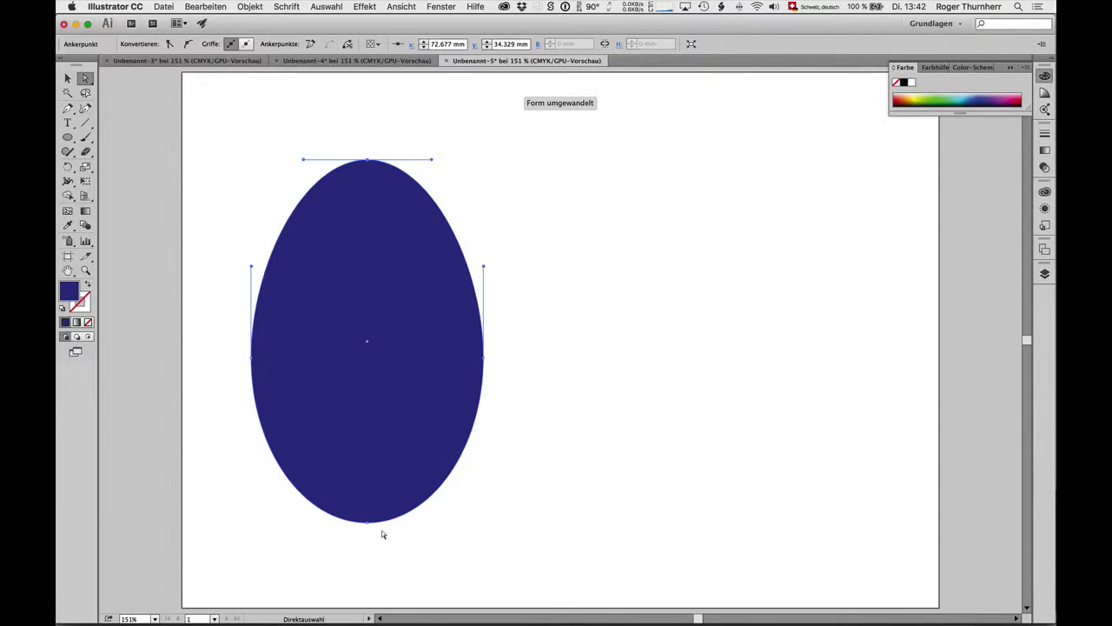
drag(366, 522, 366, 493)
click(387, 563)
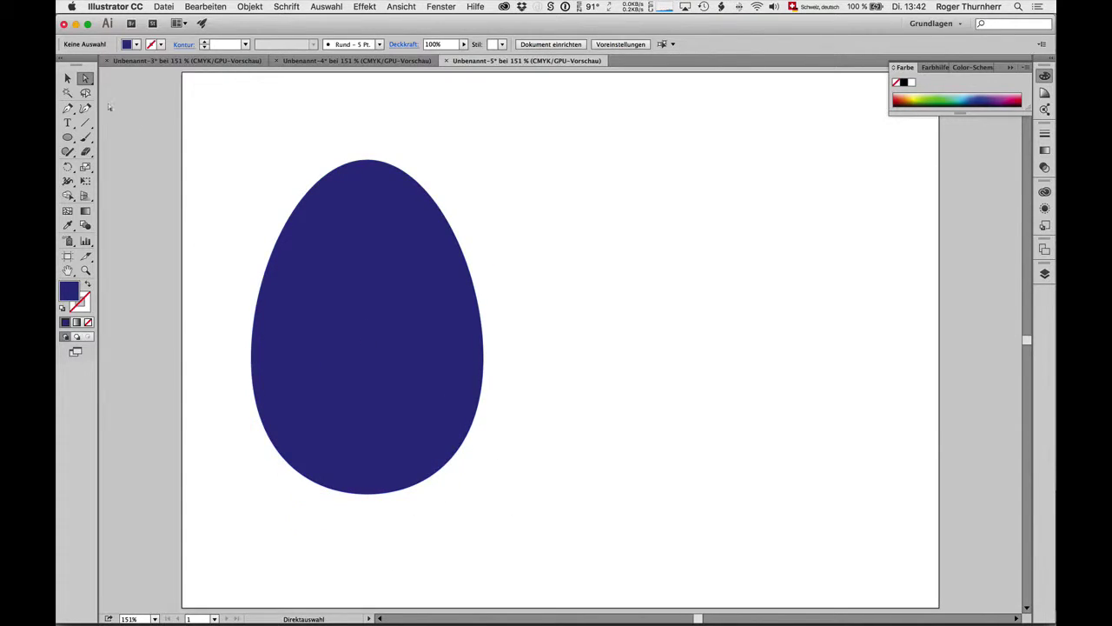
click(68, 137)
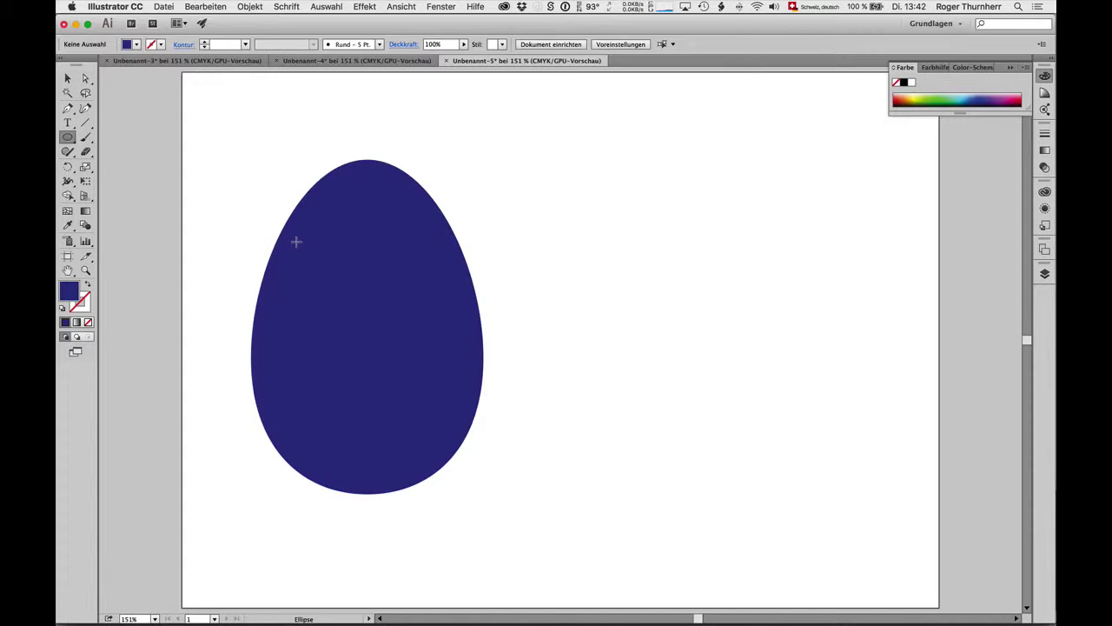
Draw a small, wide ellipse near the egg's top and fill it light blue.
drag(297, 237, 393, 277)
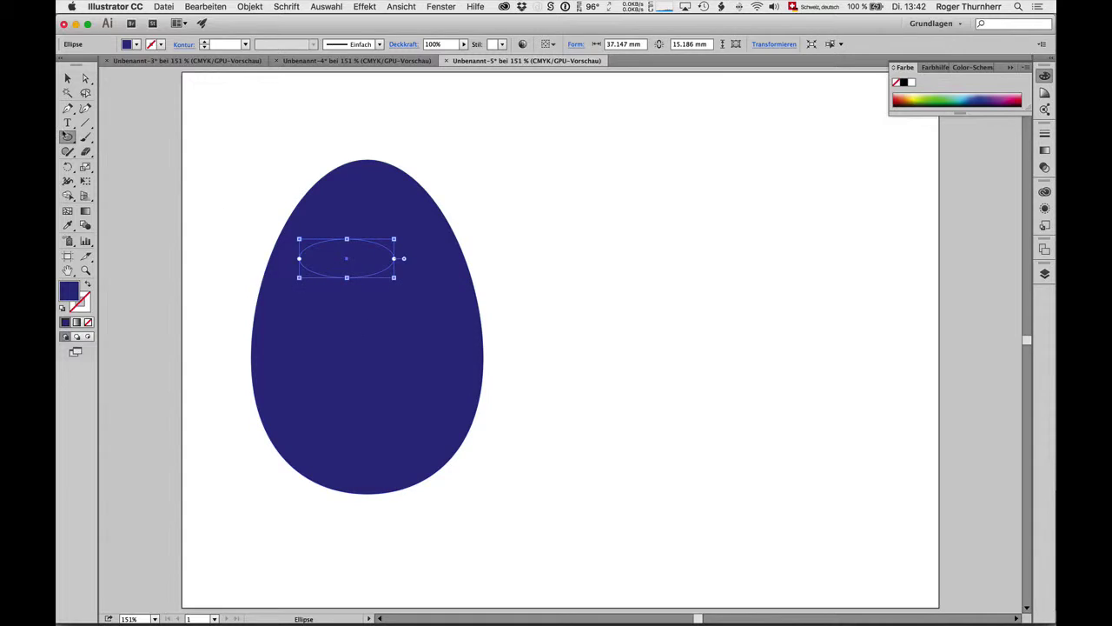
click(137, 45)
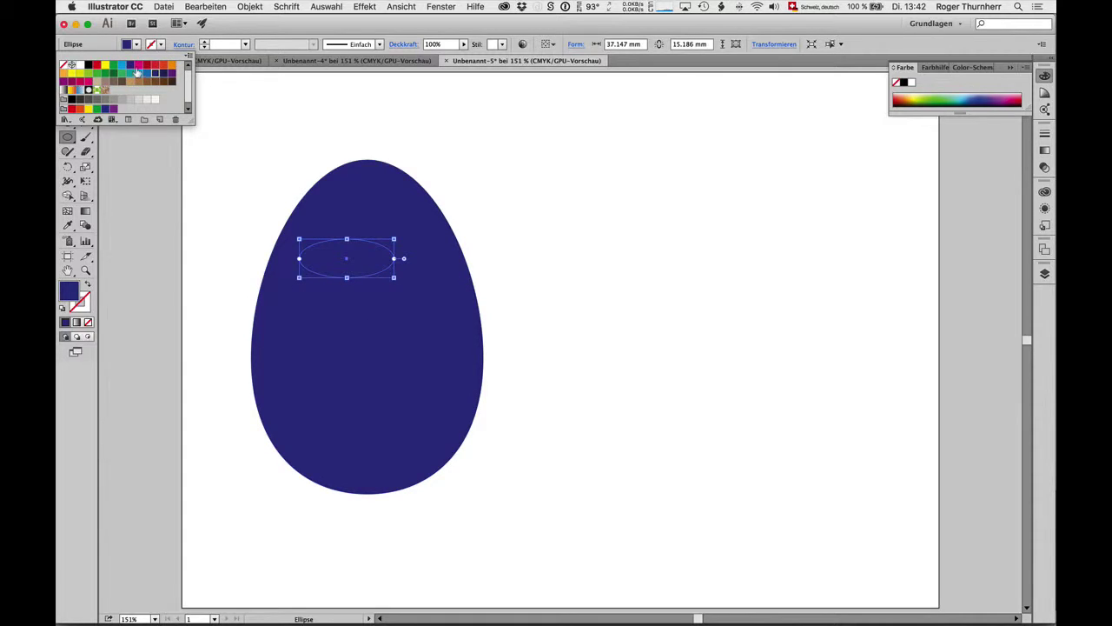
click(137, 73)
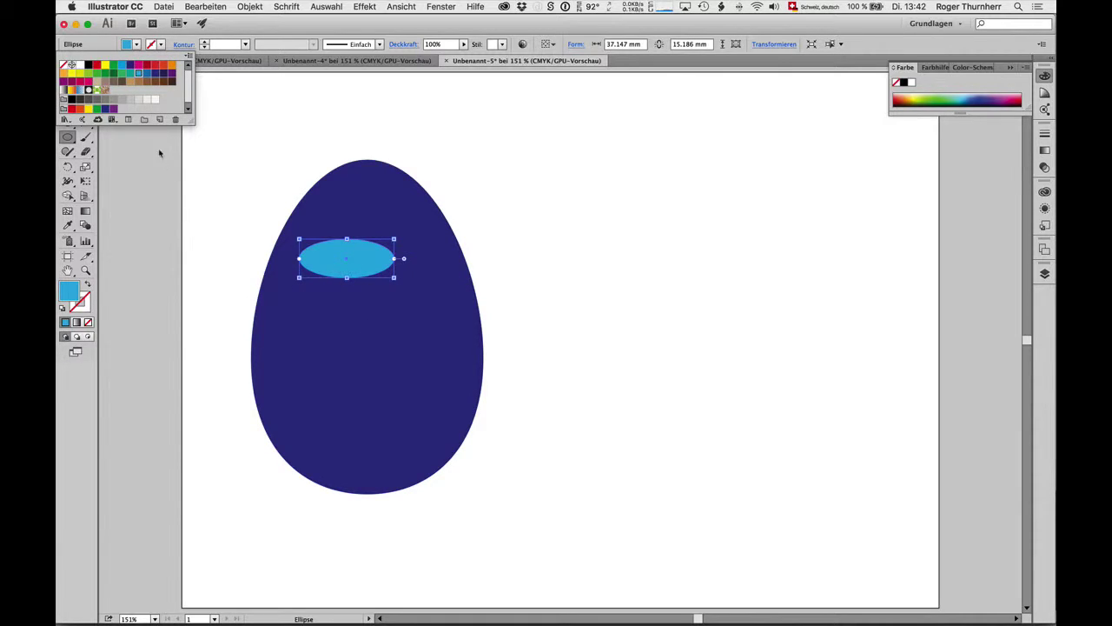
click(132, 44)
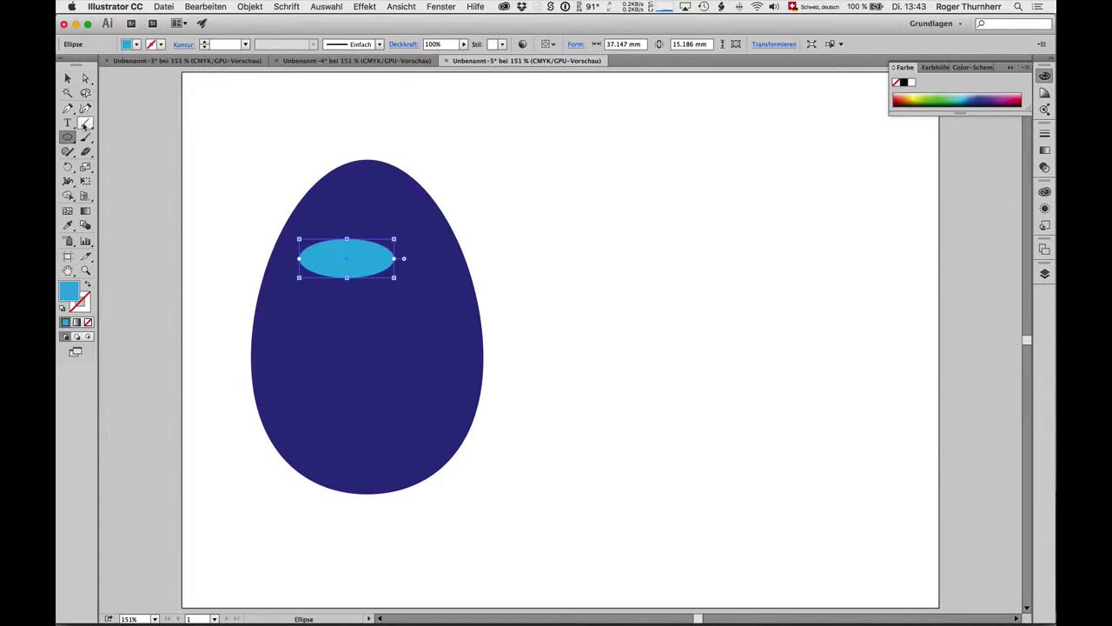
click(70, 78)
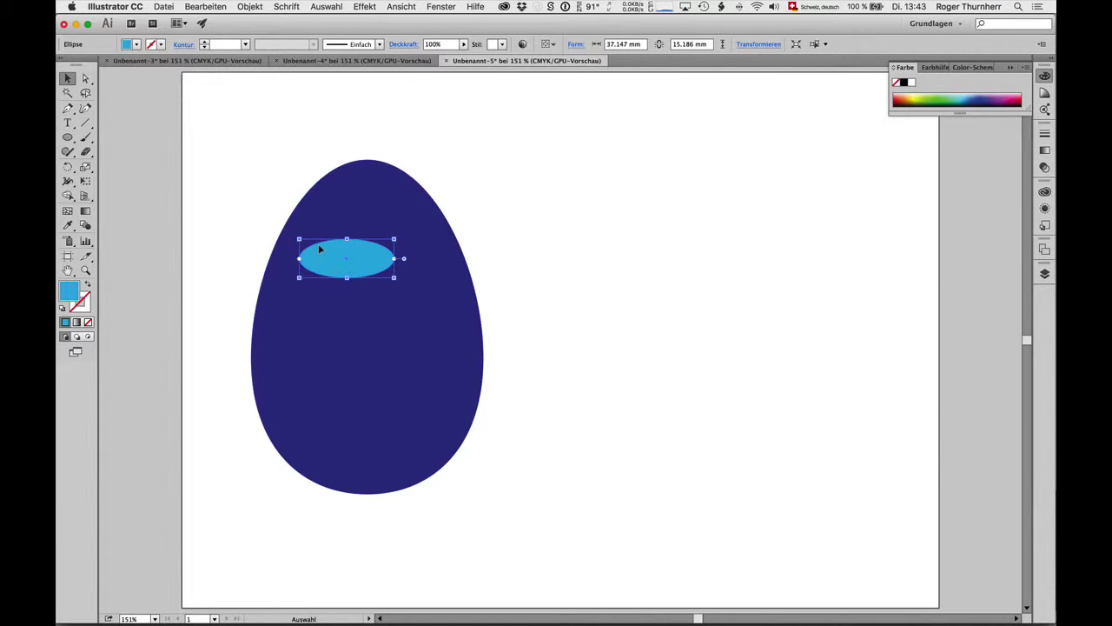
Rotate the light-blue highlight about 30° counter-clockwise and nudge it slightly higher.
drag(319, 249, 320, 235)
click(68, 166)
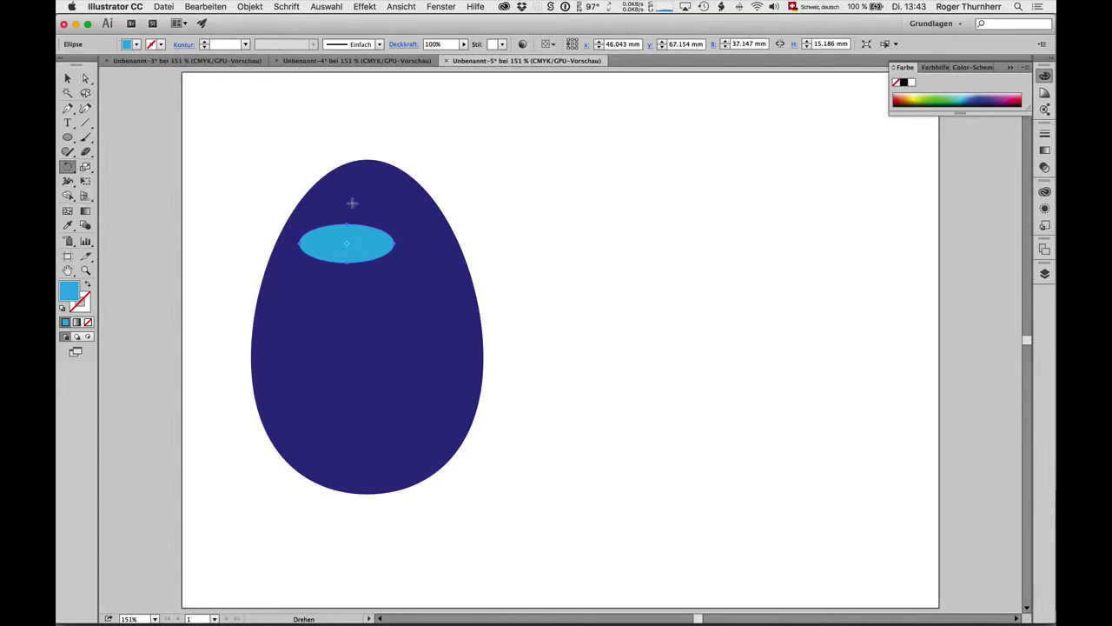
drag(471, 210, 457, 127)
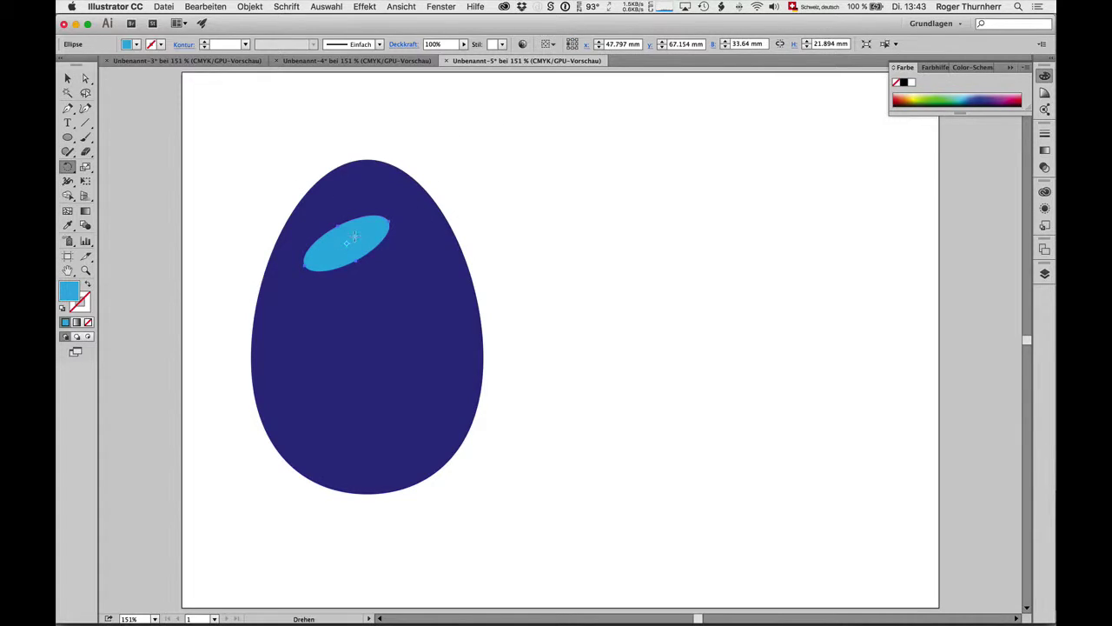
click(68, 79)
drag(343, 243, 342, 223)
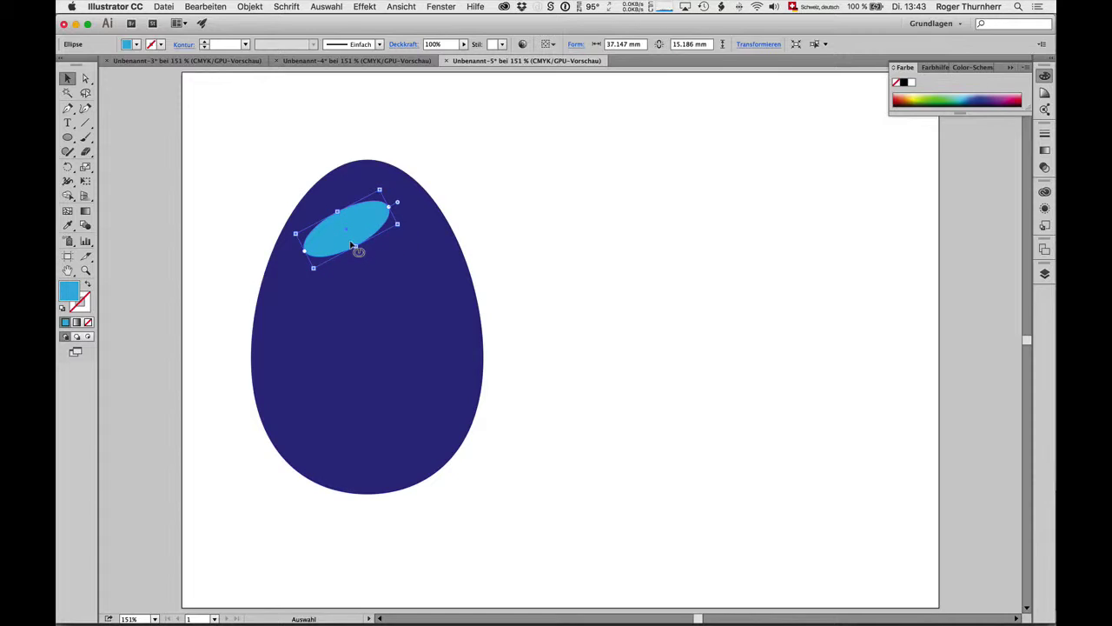
click(530, 252)
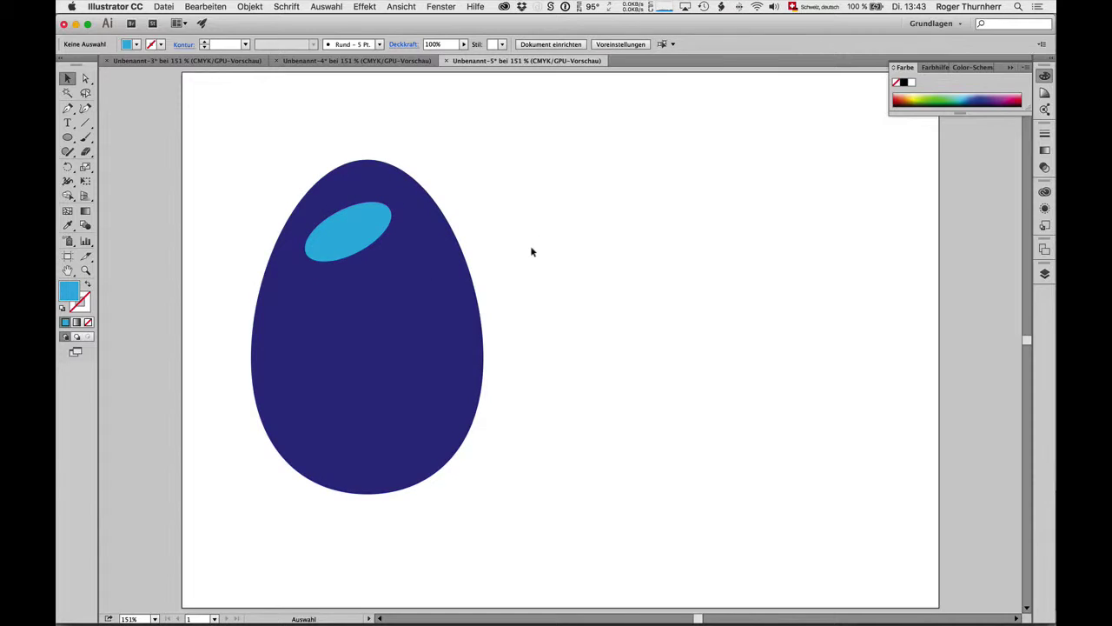
click(430, 353)
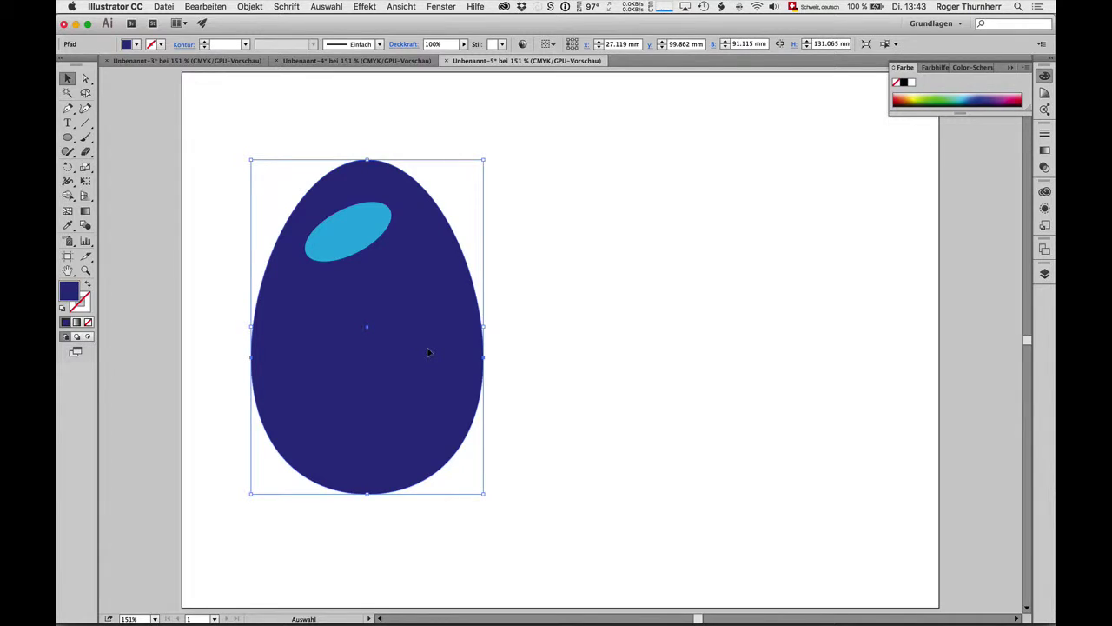
Paste a front copy of the navy egg, fill it medium blue, and shift it up-left.
click(205, 7)
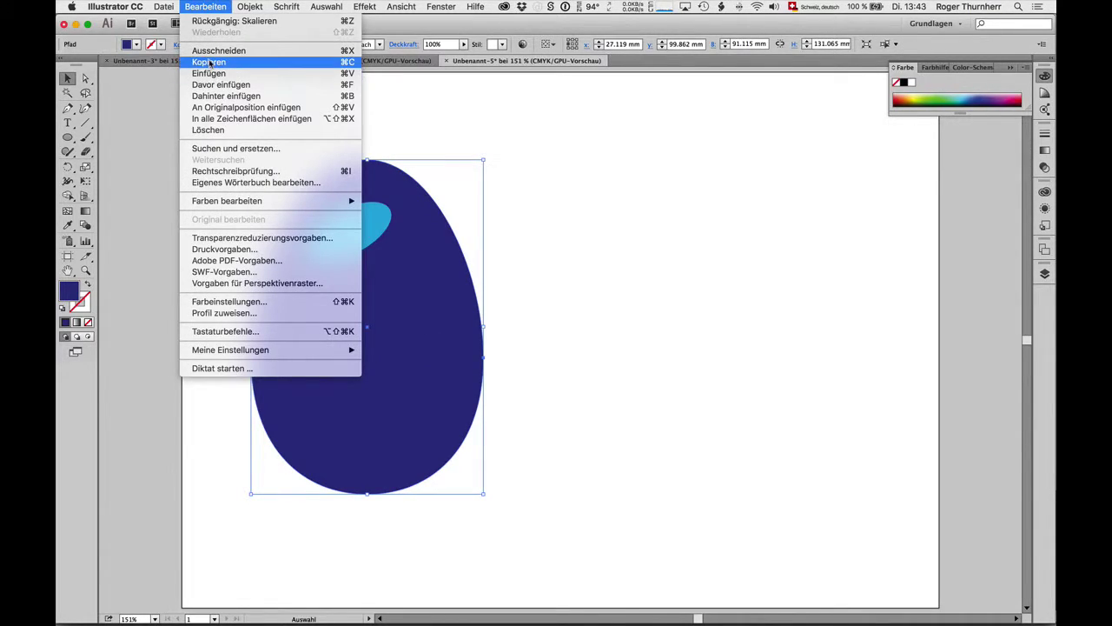
click(195, 7)
click(219, 84)
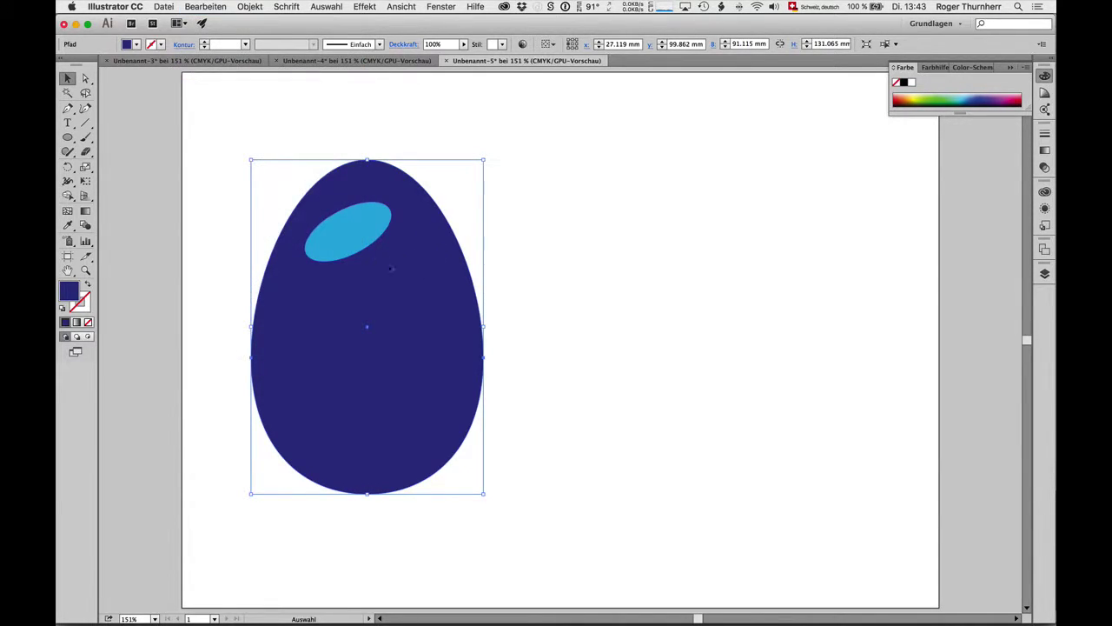
click(136, 45)
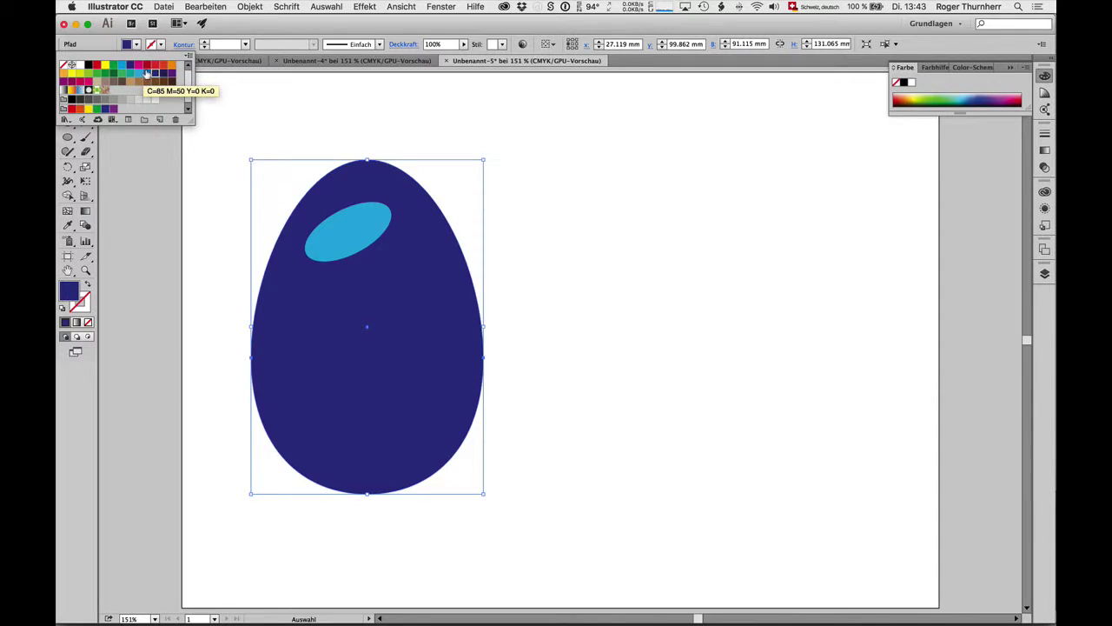
click(146, 73)
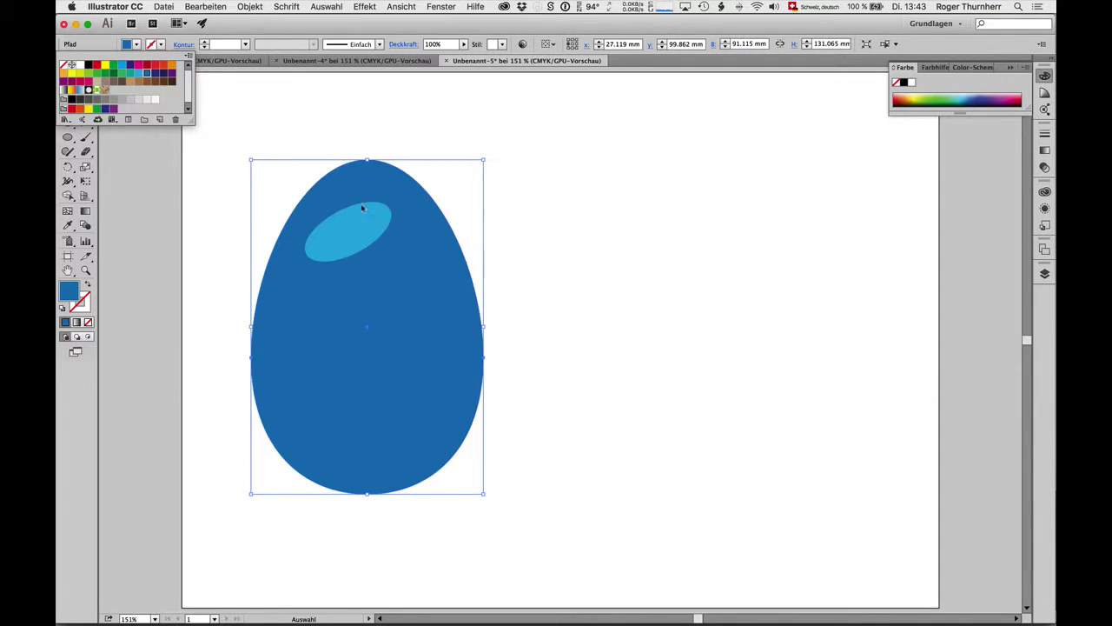
click(430, 338)
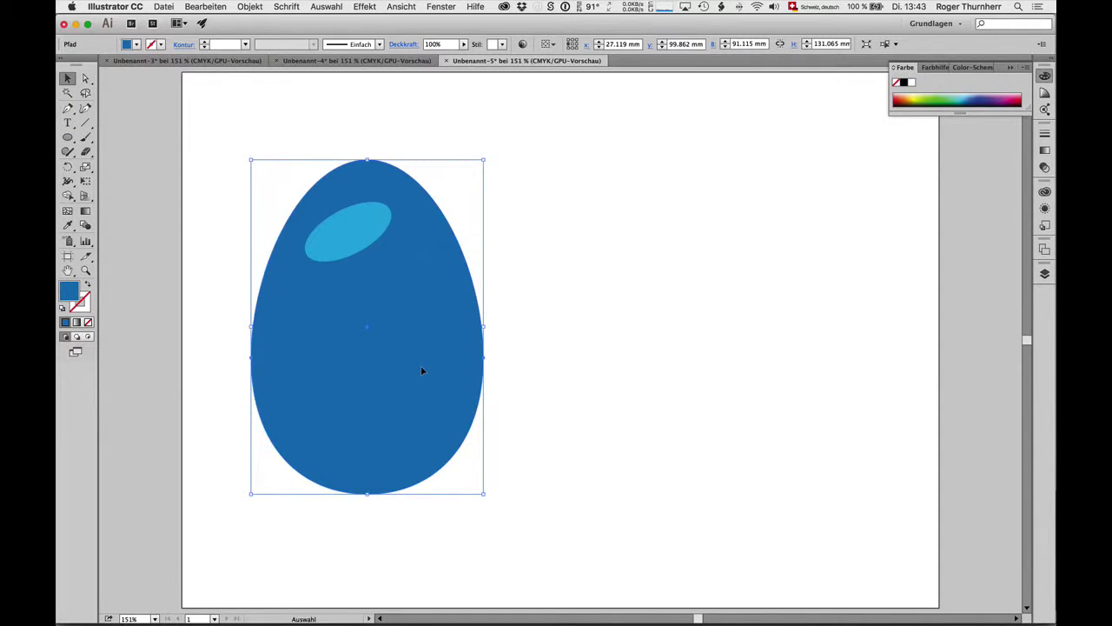
drag(421, 371, 397, 312)
click(532, 332)
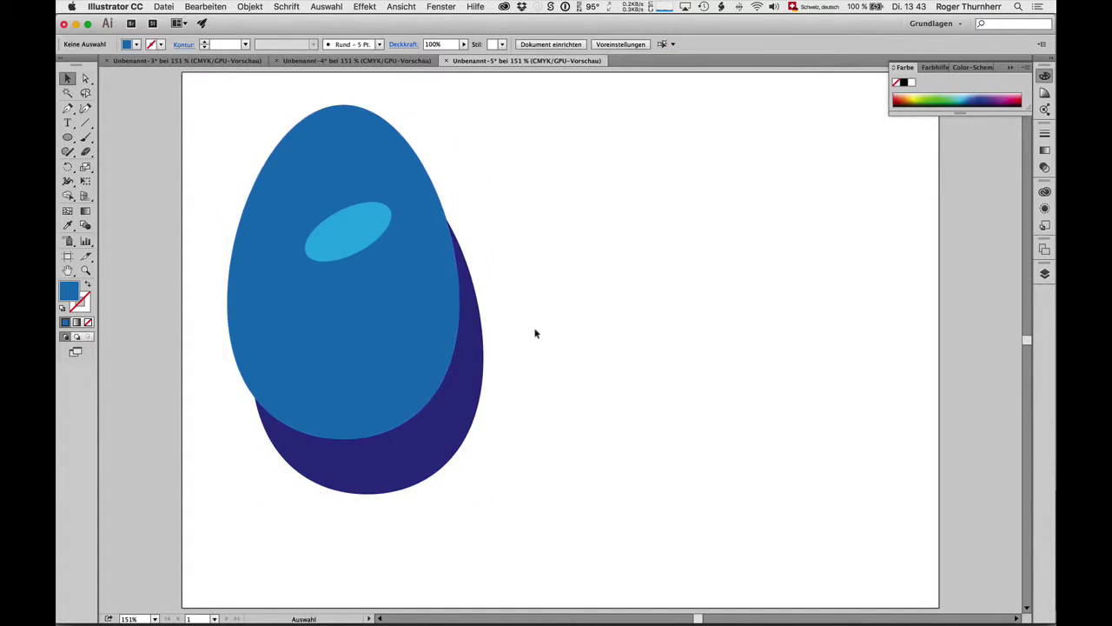
click(427, 448)
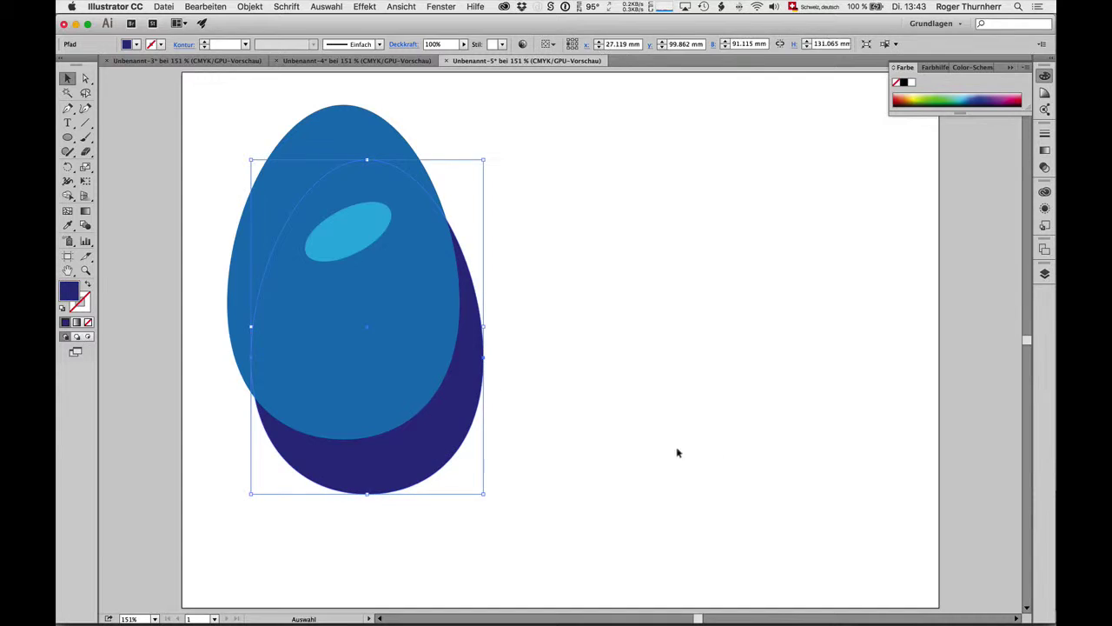
Put a navy egg copy on top in Layers and make it an unfilled outline.
click(1045, 274)
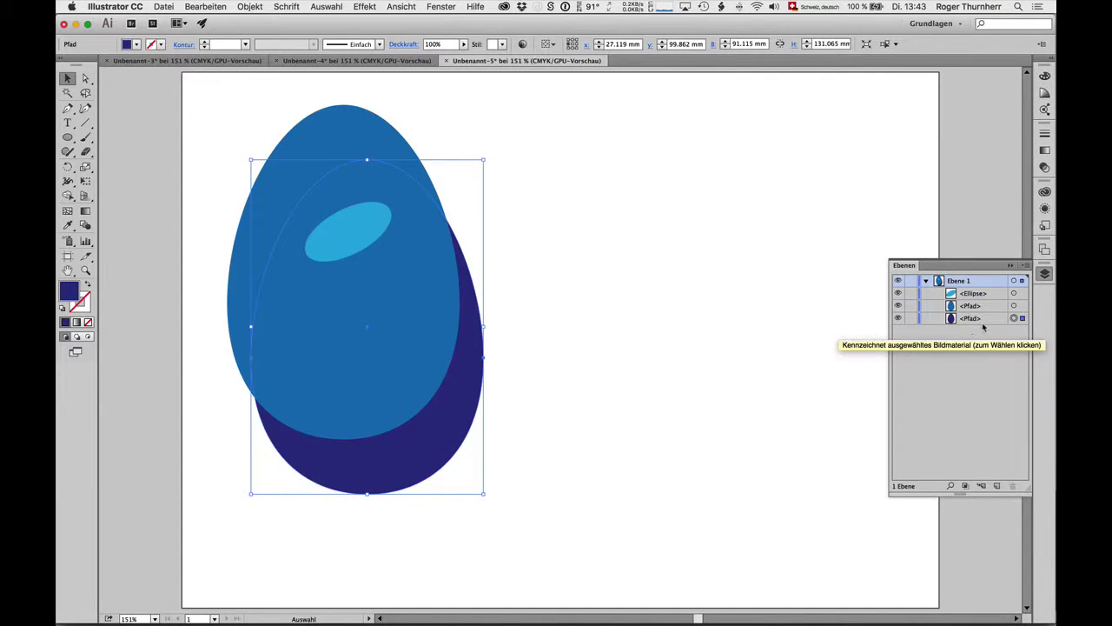
click(988, 322)
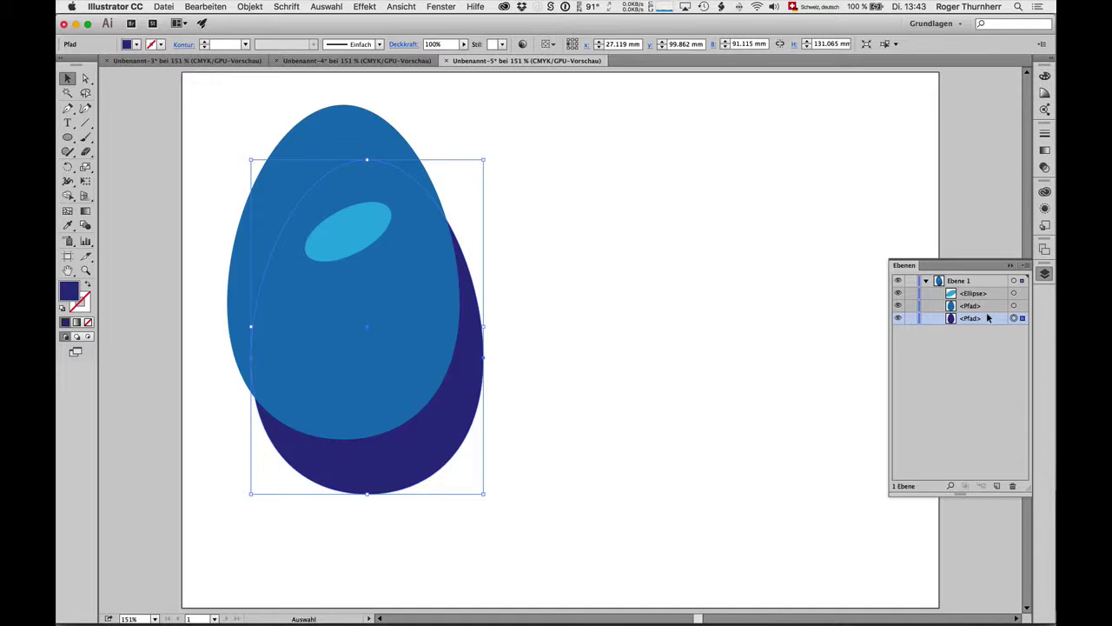
drag(988, 318, 981, 287)
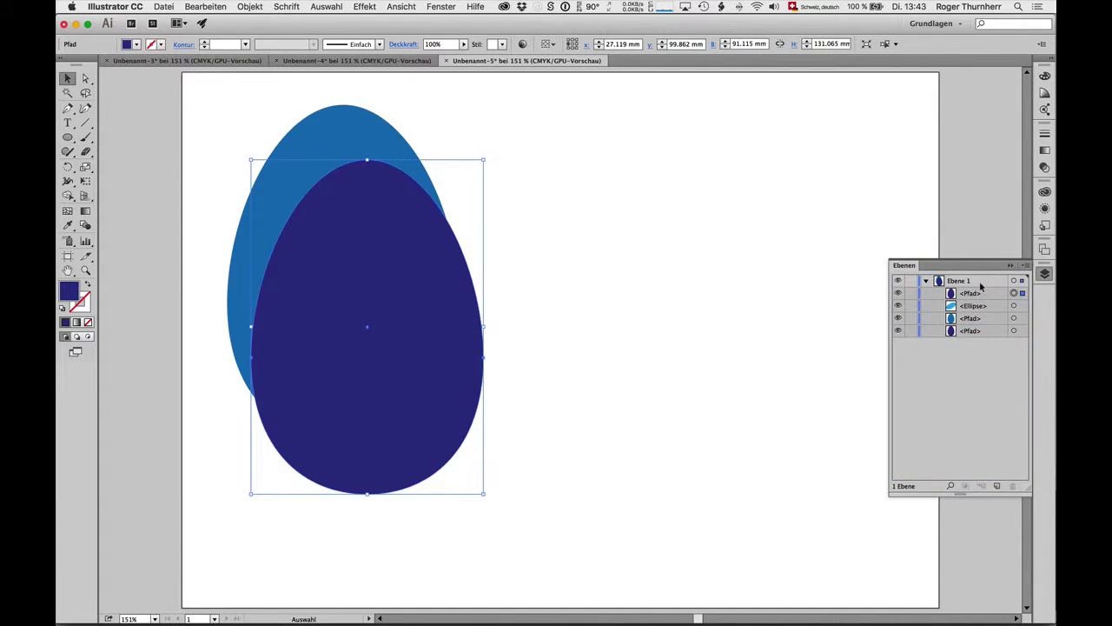
click(87, 284)
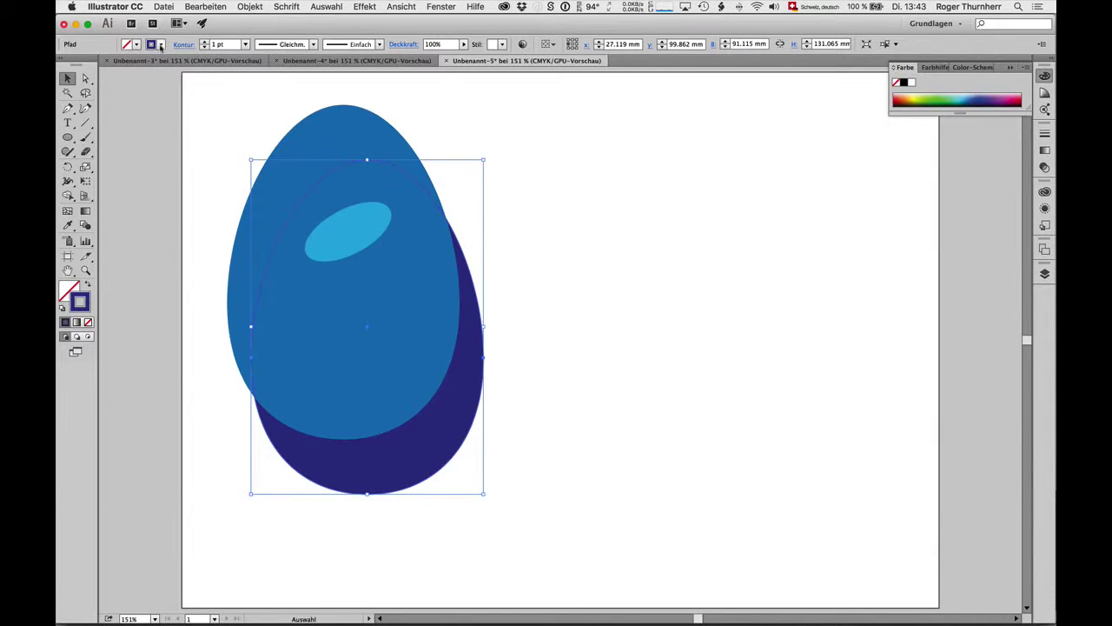
Give the egg outline a red stroke.
click(160, 44)
click(99, 66)
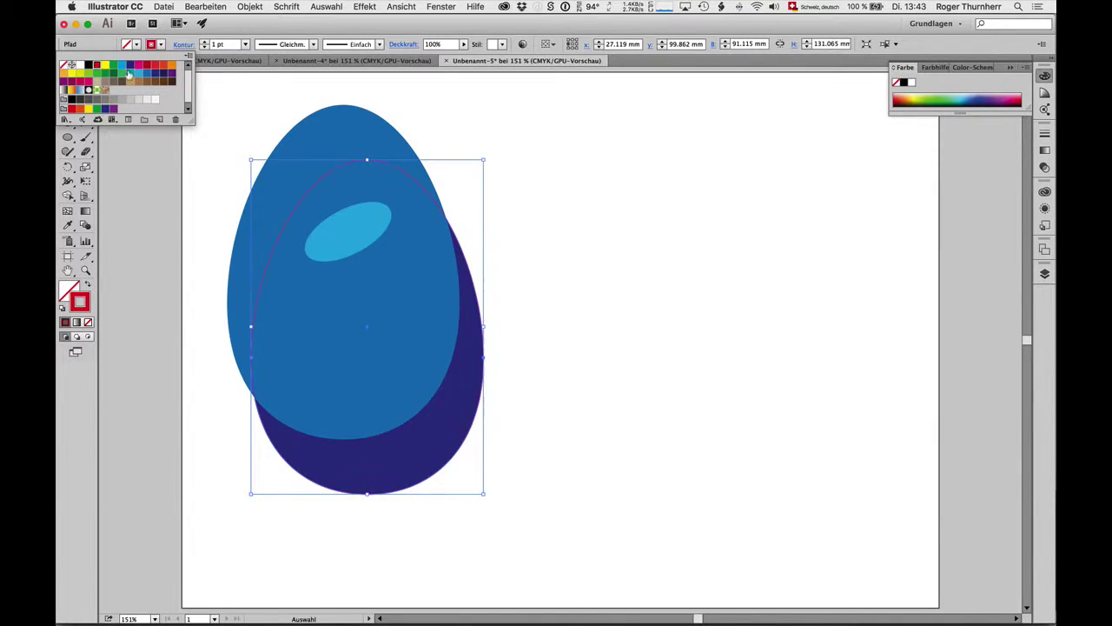
click(569, 252)
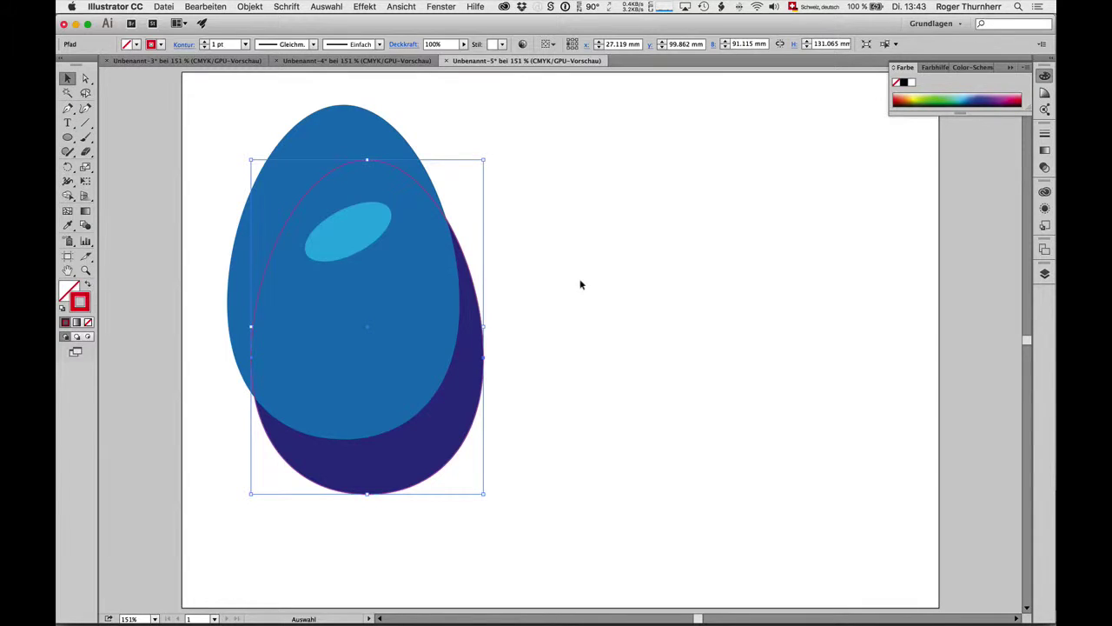
click(581, 284)
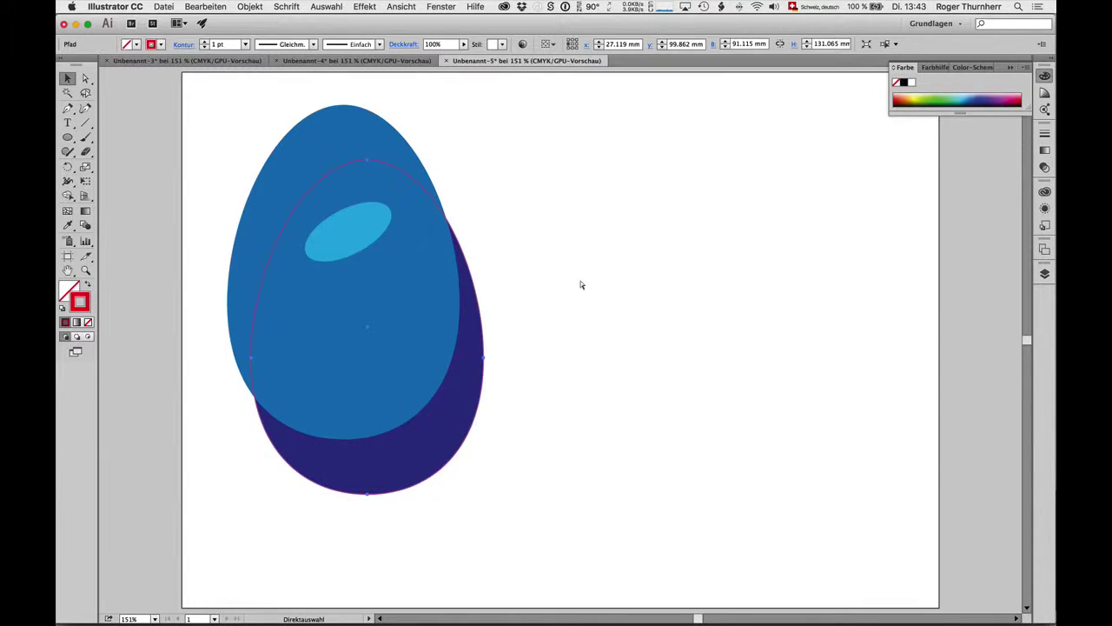
Select all egg shapes and clip them to the outline with Schnittmaske erstellen.
key(ctrl+a)
right_click(395, 220)
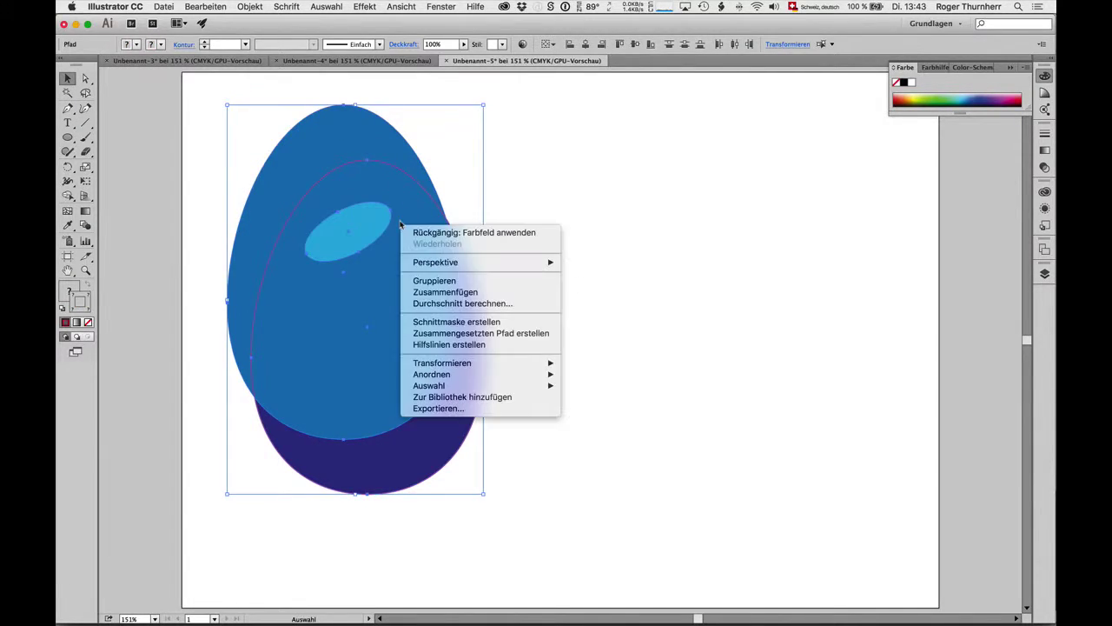
click(448, 325)
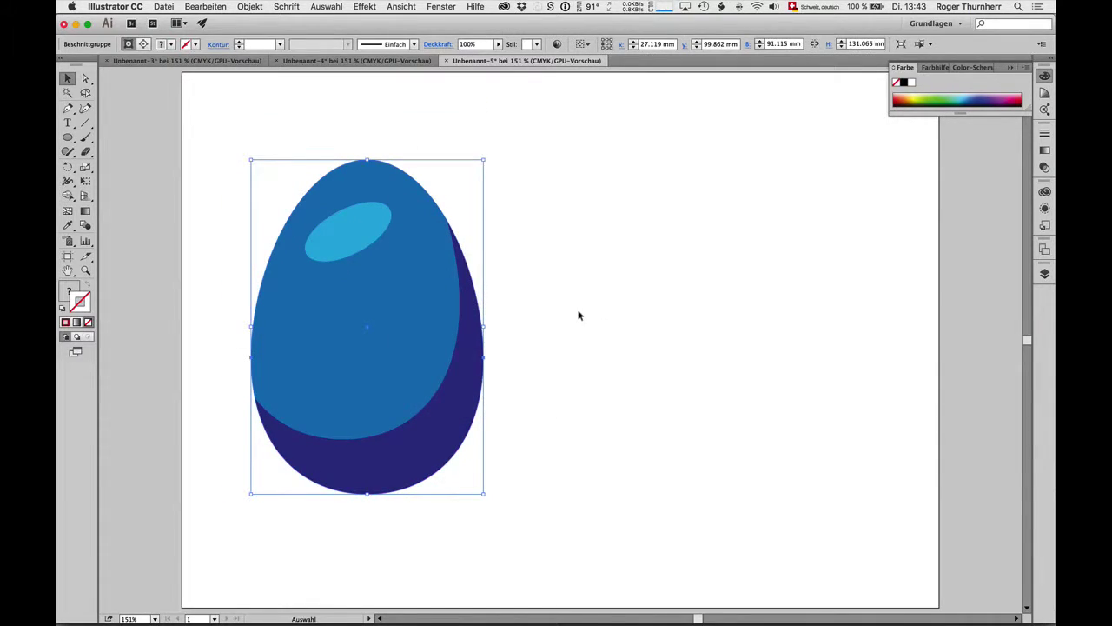
click(580, 314)
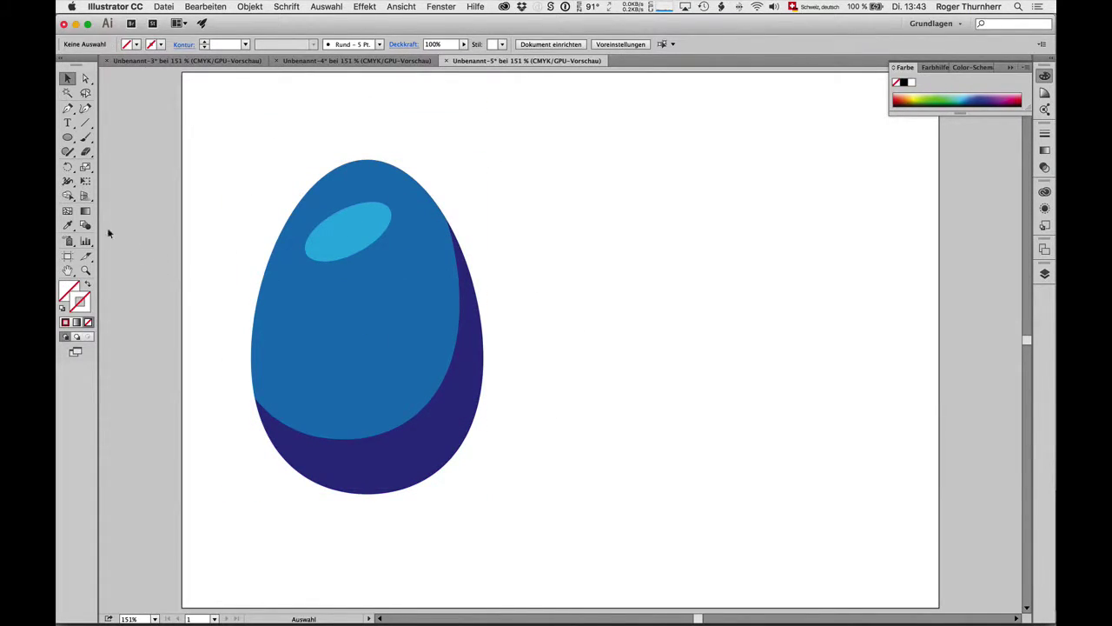
Blend from the highlight ellipse to the dark-blue egg using Farbe glätten spacing.
click(85, 225)
double_click(85, 226)
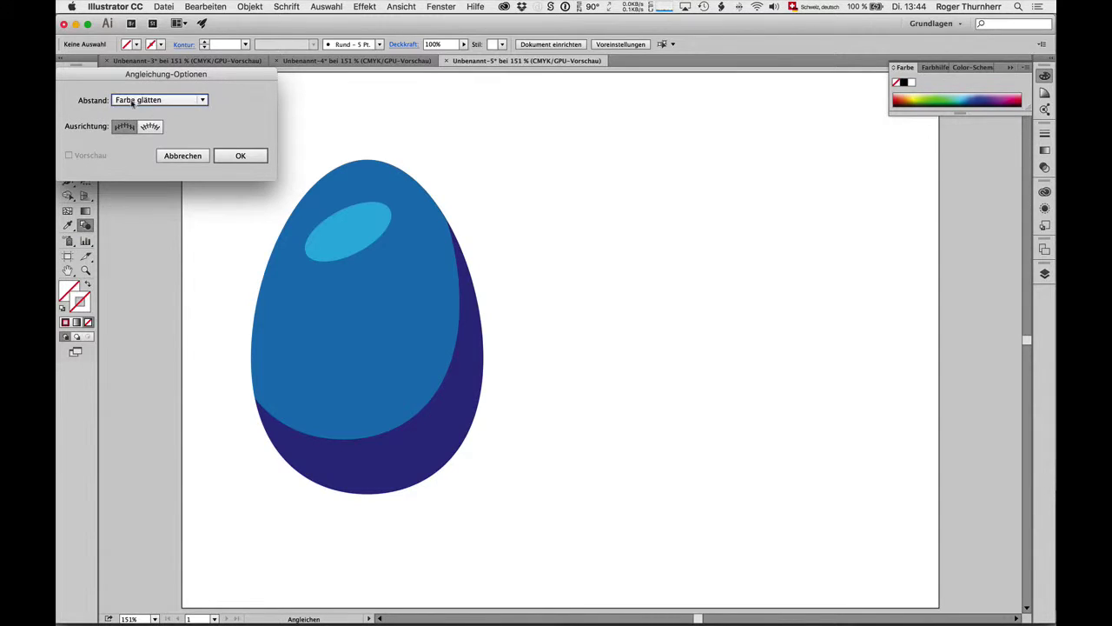
click(236, 156)
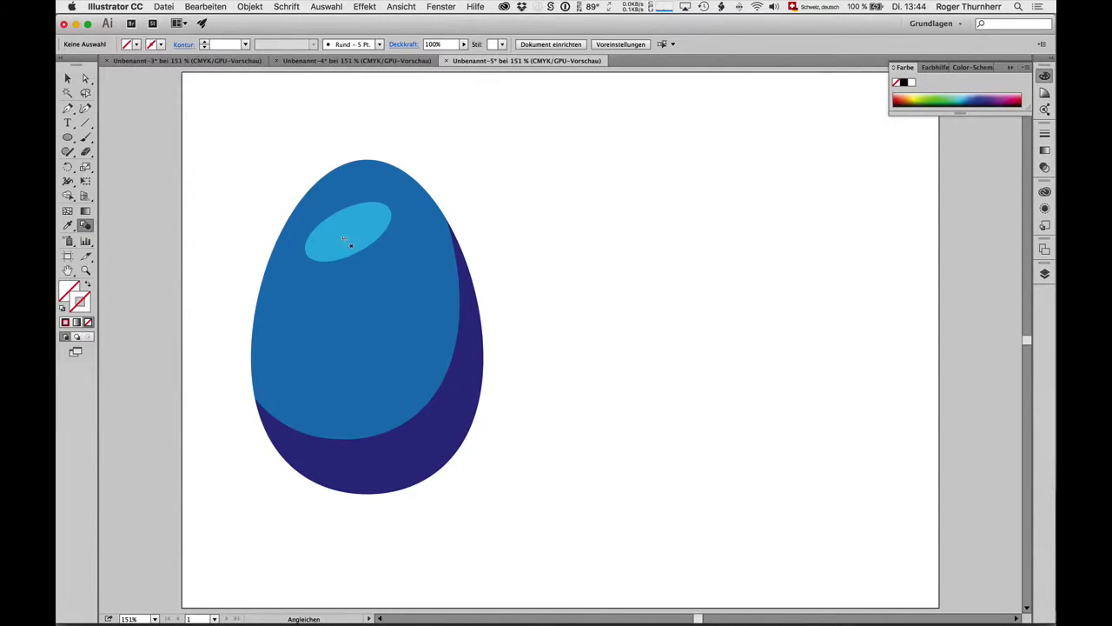
click(356, 297)
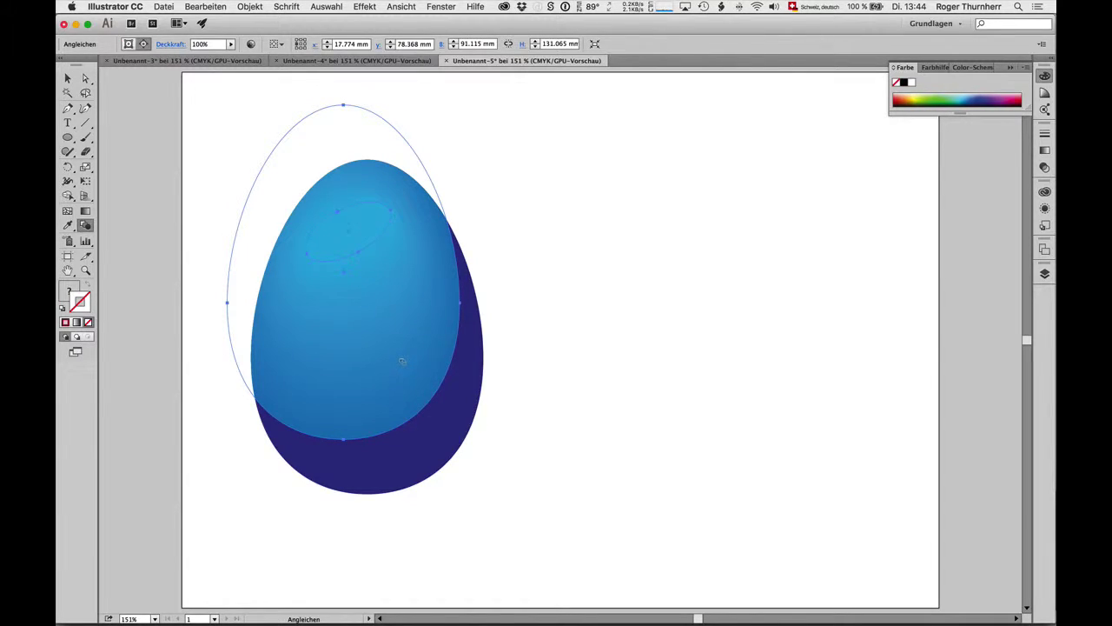
click(425, 461)
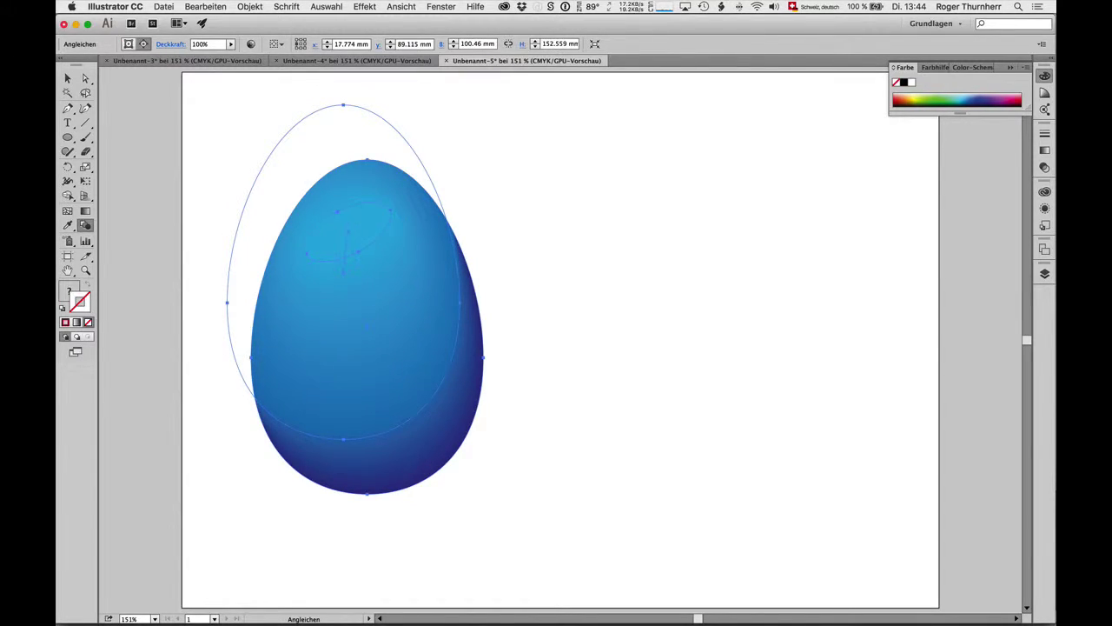
click(67, 77)
click(600, 391)
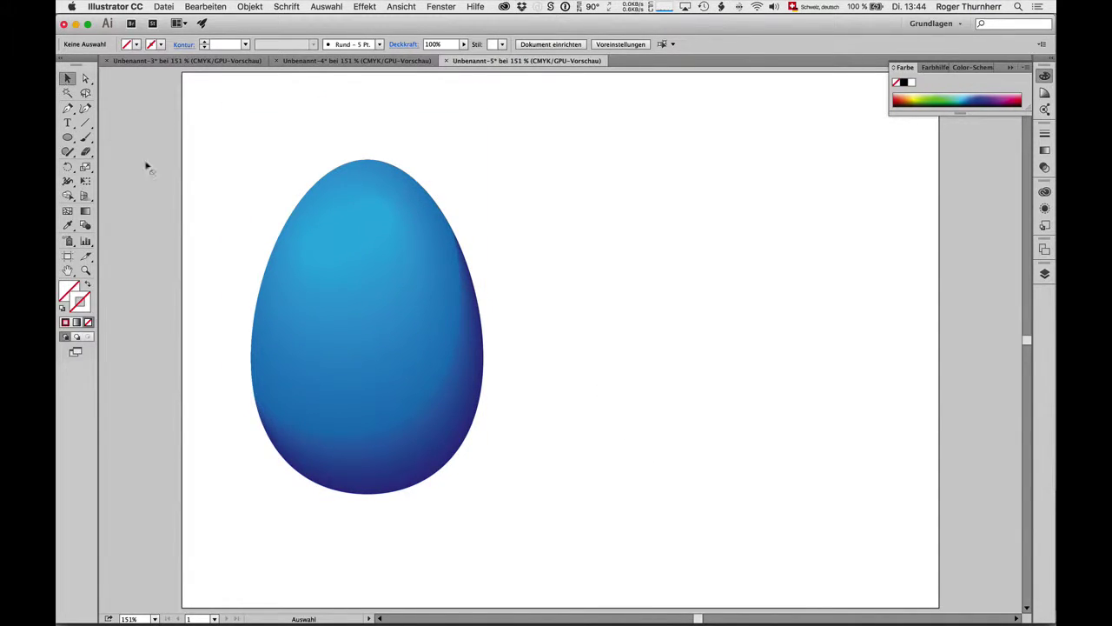
Duplicate the shaded egg to the right and even out the spacing of all three eggs.
drag(335, 298, 301, 299)
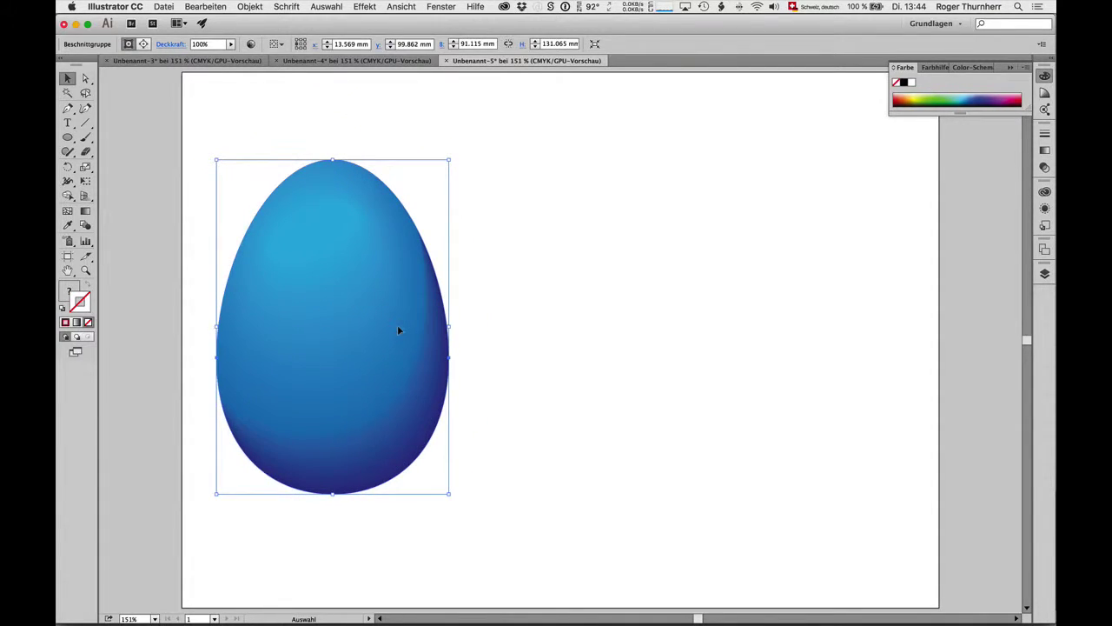
mouse_move(399, 330)
mouse_down()
mouse_move(882, 342)
mouse_move(861, 341)
mouse_up()
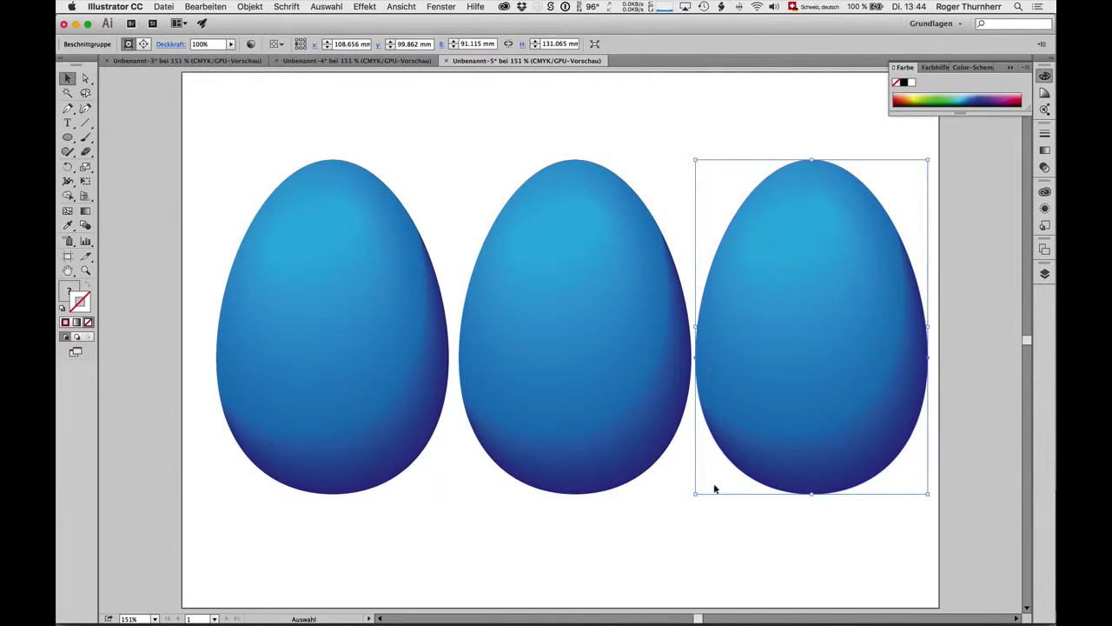
mouse_move(226, 176)
mouse_down()
mouse_move(522, 349)
mouse_move(507, 350)
mouse_up()
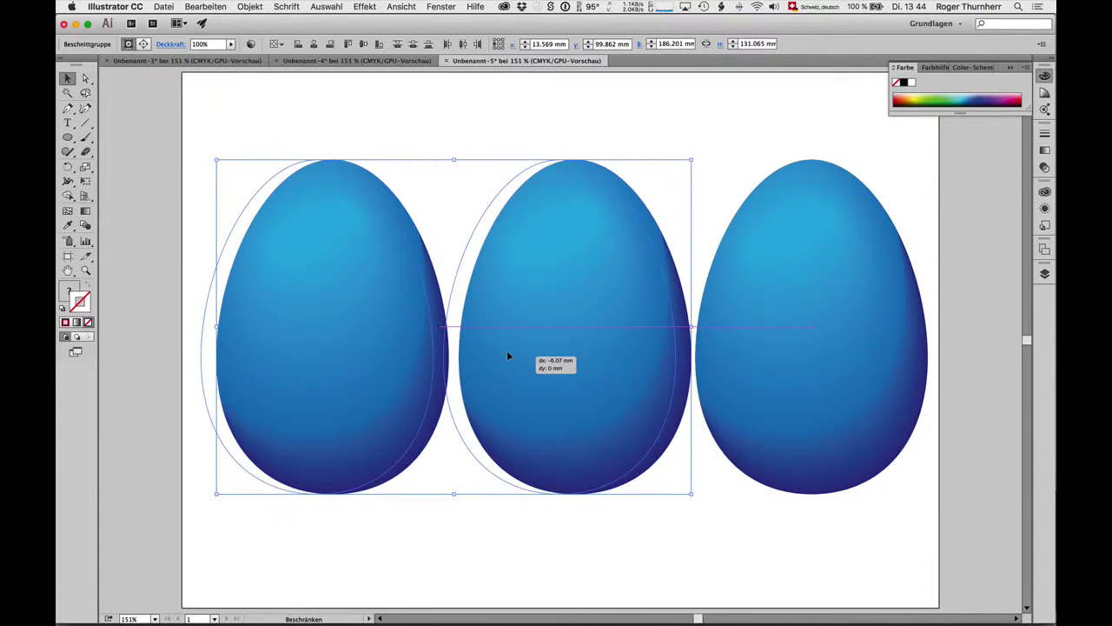
click(657, 519)
Recolour the middle egg green with linked harmony colours in Bildmaterial neu färben.
click(537, 319)
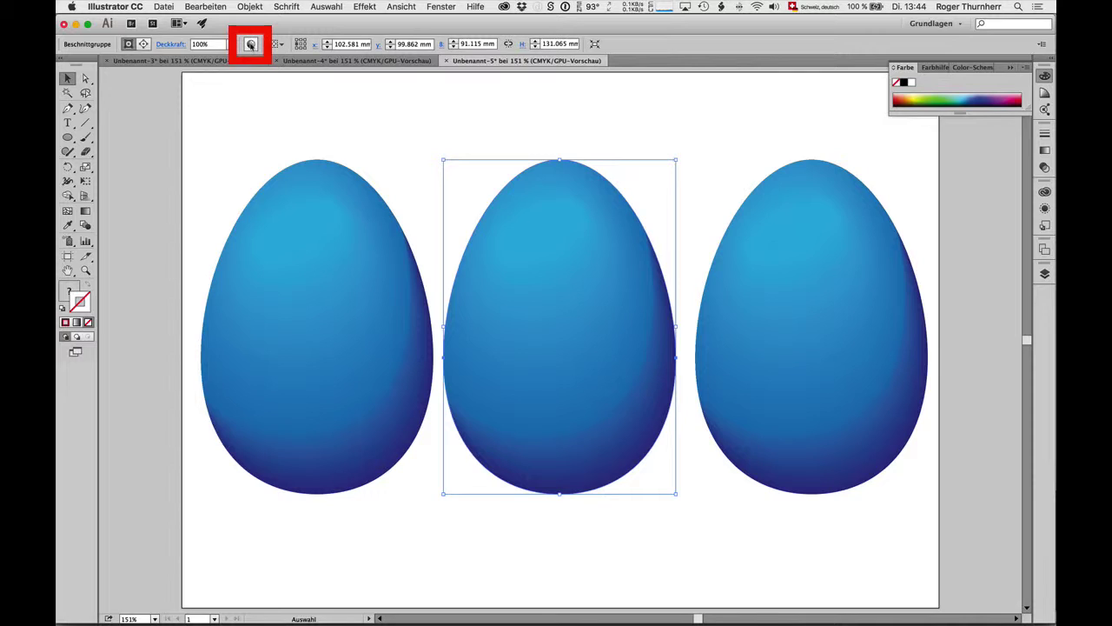
click(250, 44)
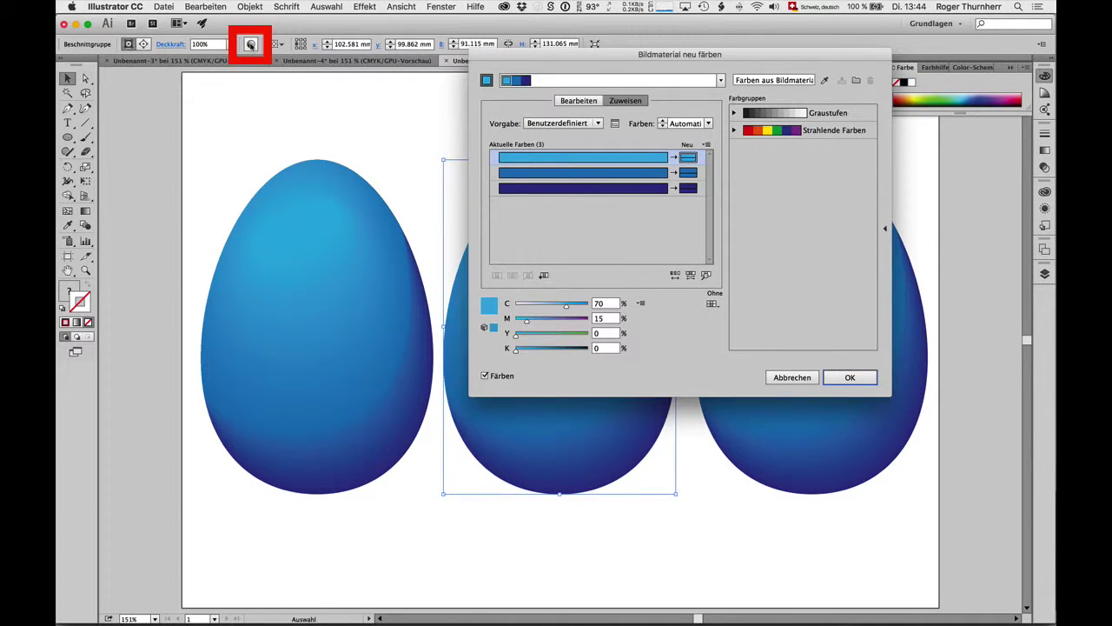
click(585, 102)
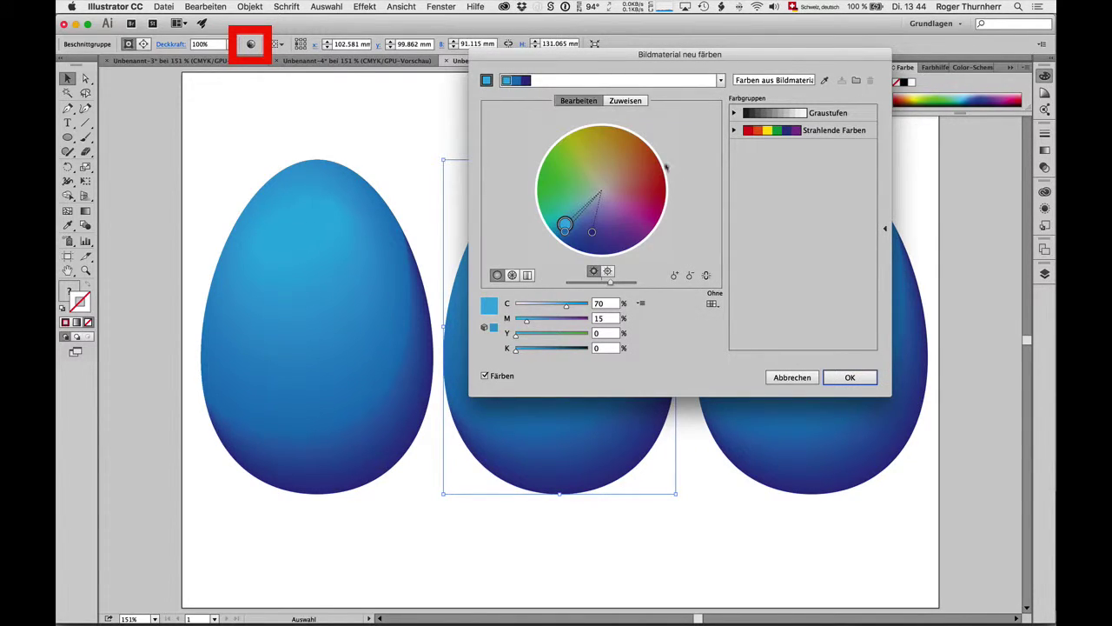
click(705, 275)
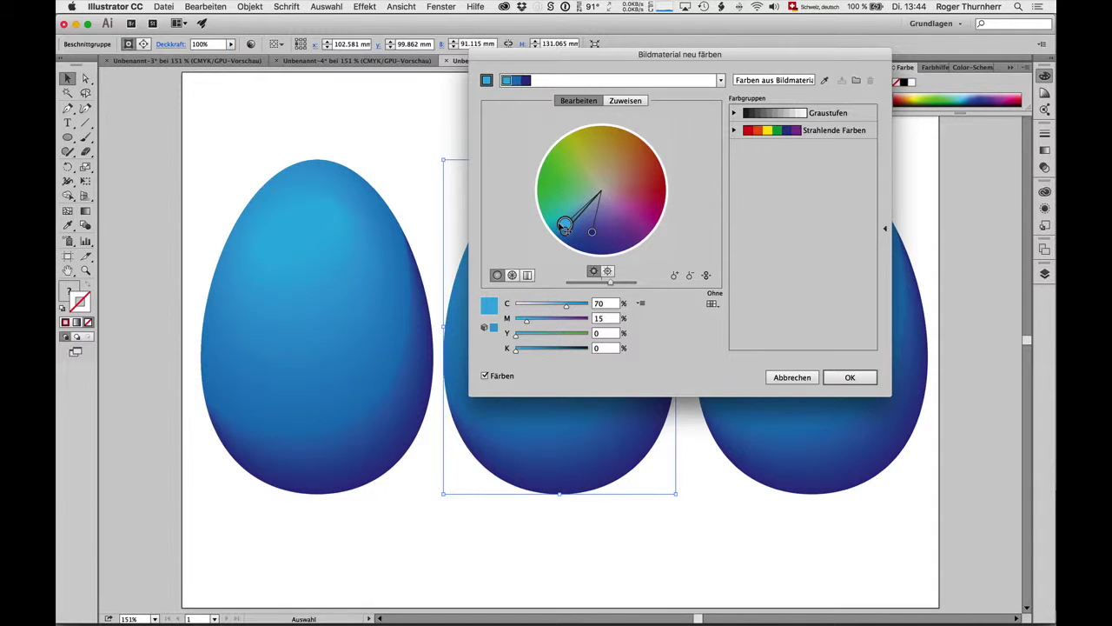
drag(565, 224, 554, 168)
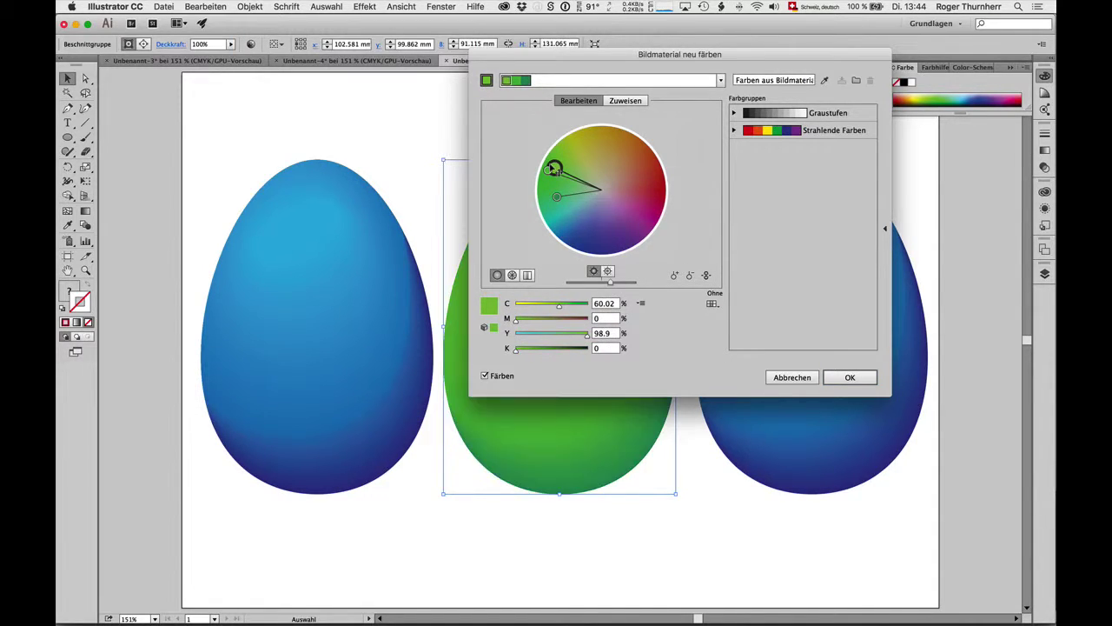
click(850, 377)
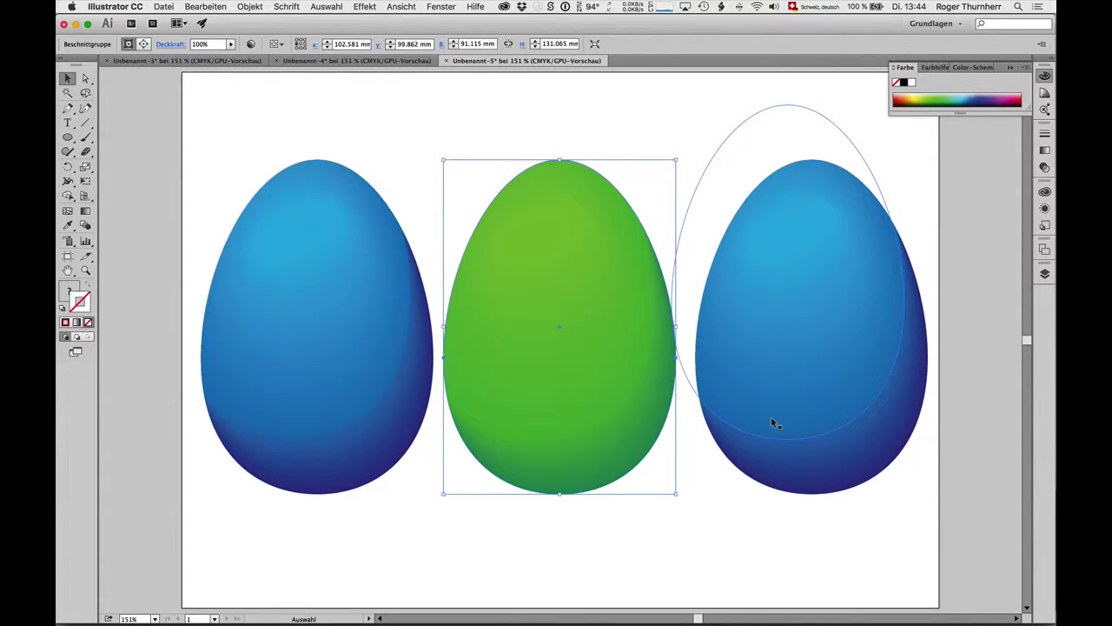
Recolour the right egg red the same way, keeping its shading.
click(773, 421)
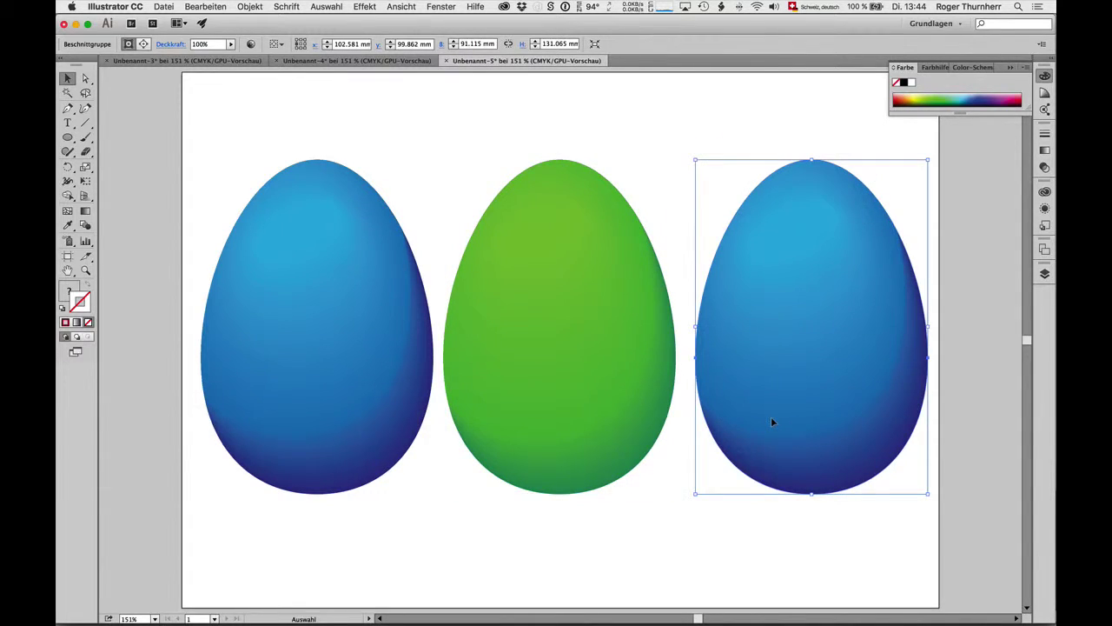
click(251, 43)
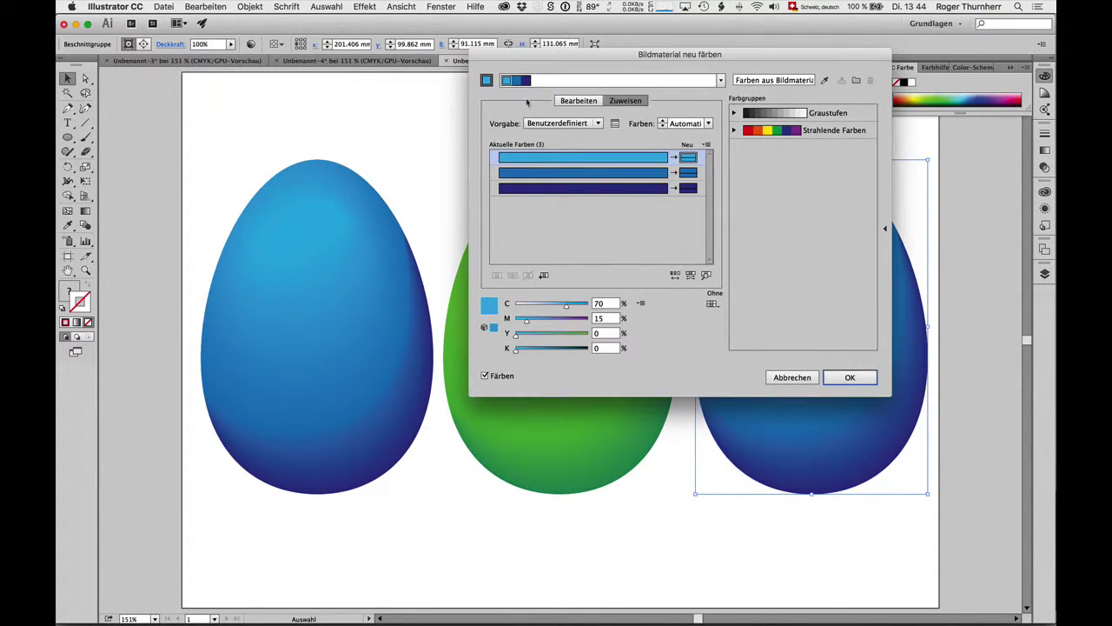
click(579, 101)
click(706, 275)
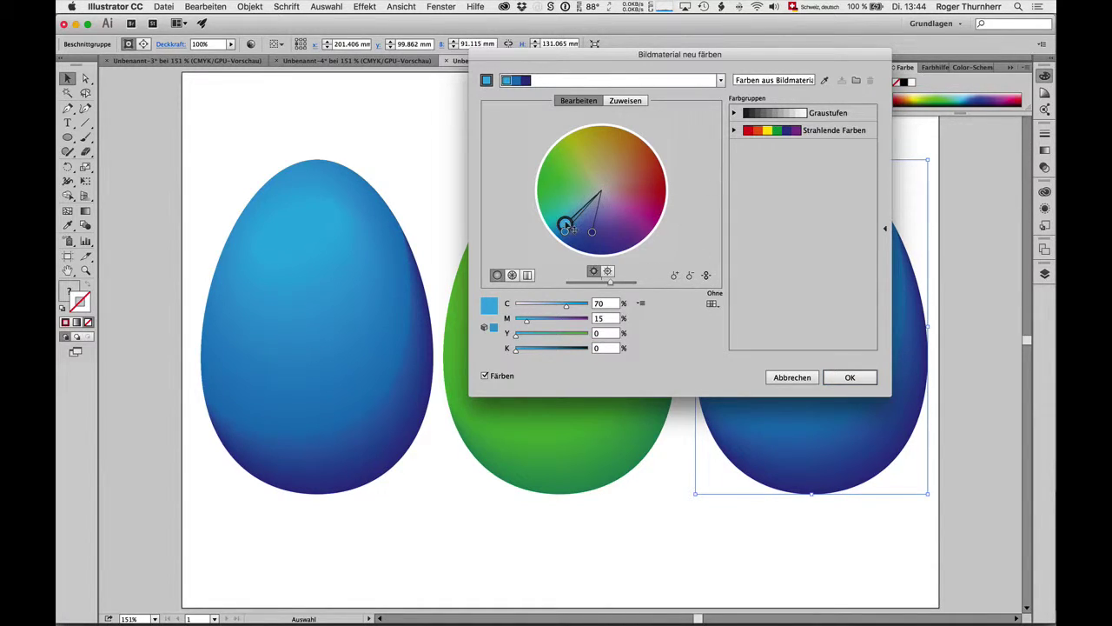
drag(565, 226, 658, 181)
click(830, 377)
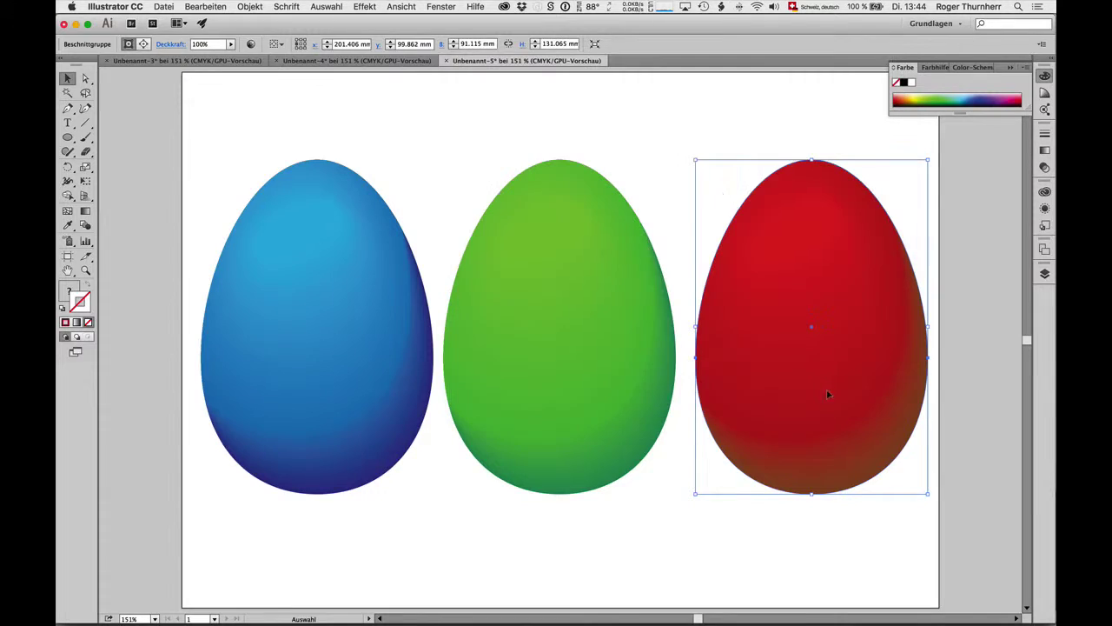
click(631, 522)
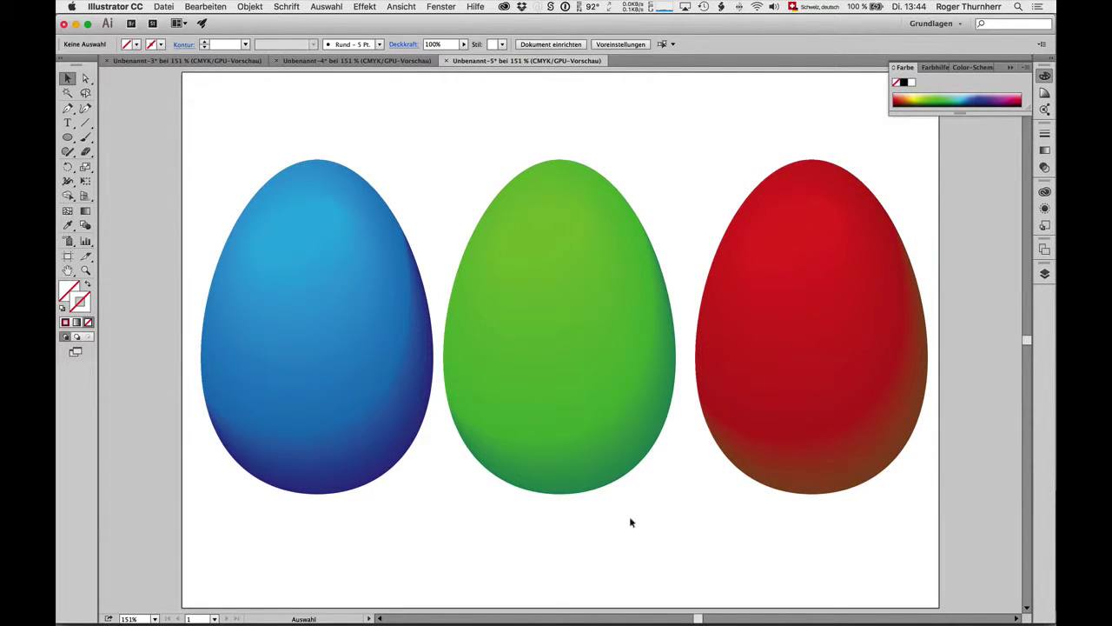